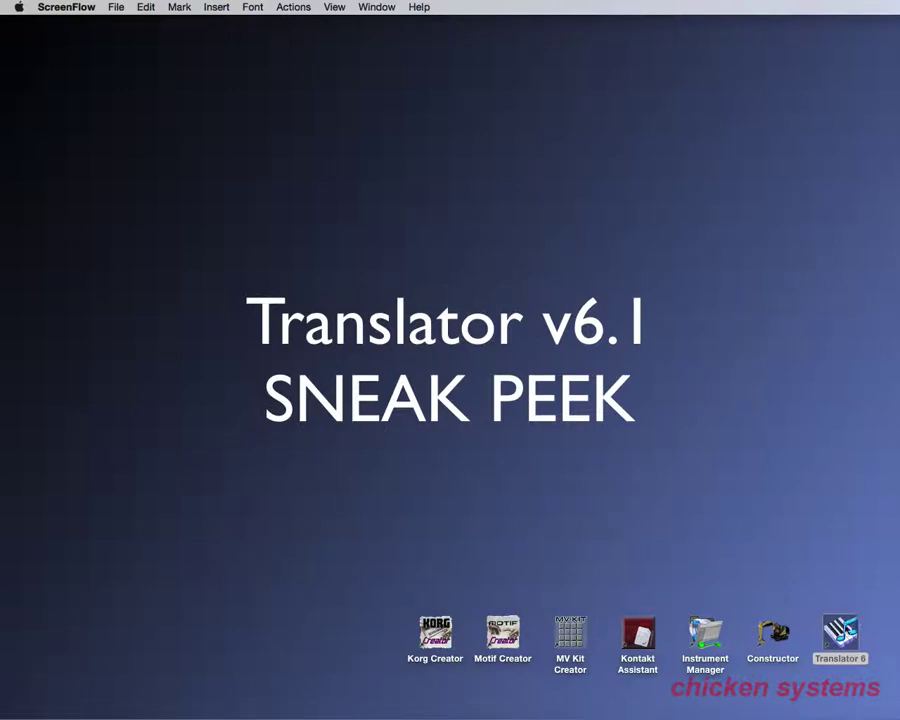
# Step: Launch Translator 6 from the Dock to show the 001 24Vlns 61MB bank's sample list
pyautogui.click(840, 632)
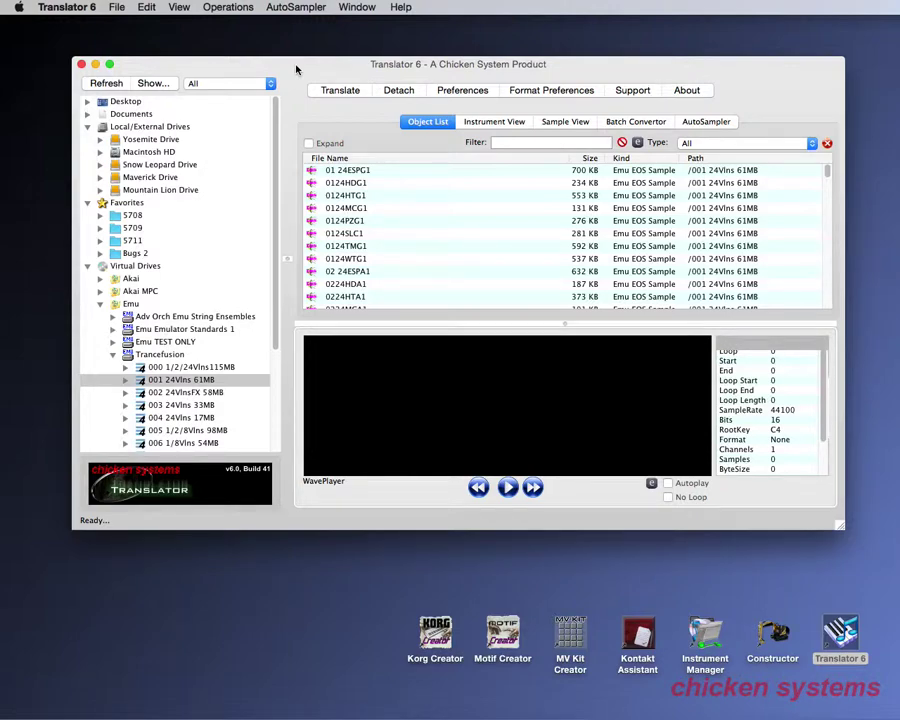
# Step: Preview sample 0124MCG1, then select the 004 24Vlns 17MB bank in the Trancefusion volume
pyautogui.moveTo(296, 69); pyautogui.dragTo(285, 63)
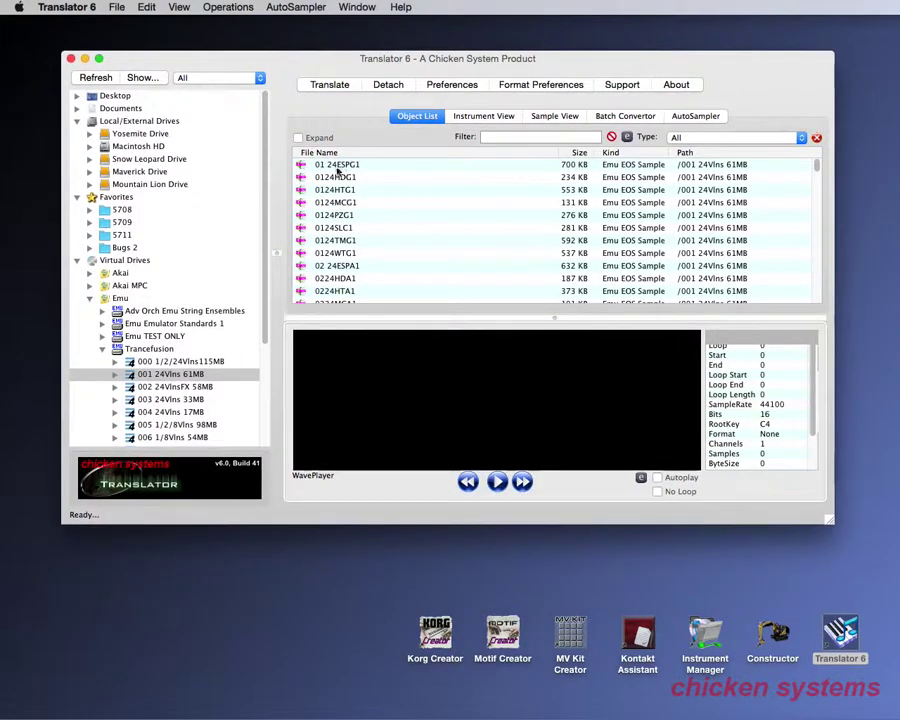
pyautogui.click(332, 203)
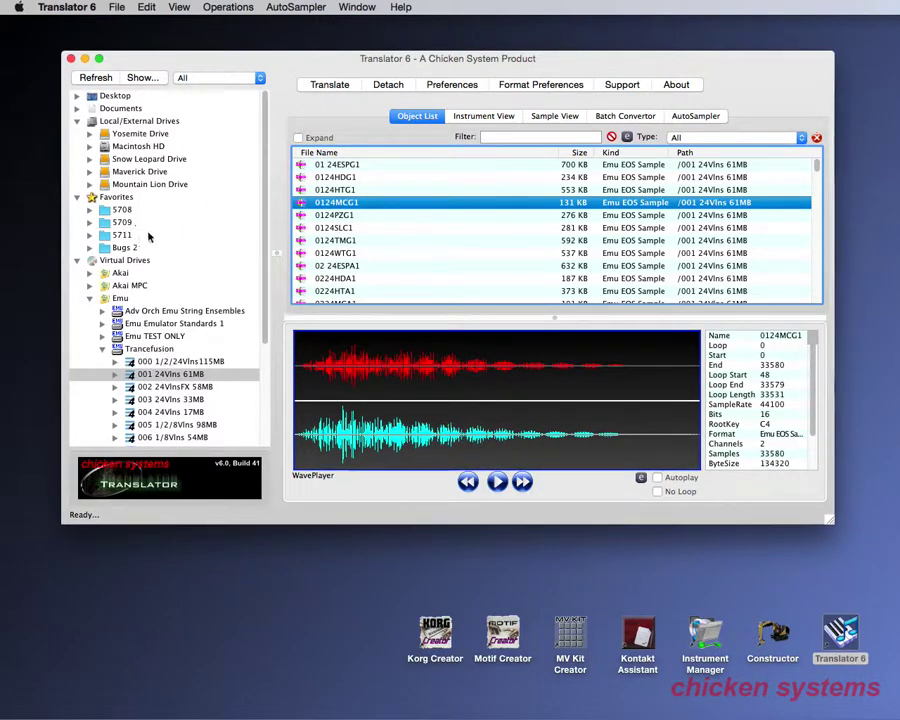
pyautogui.click(152, 348)
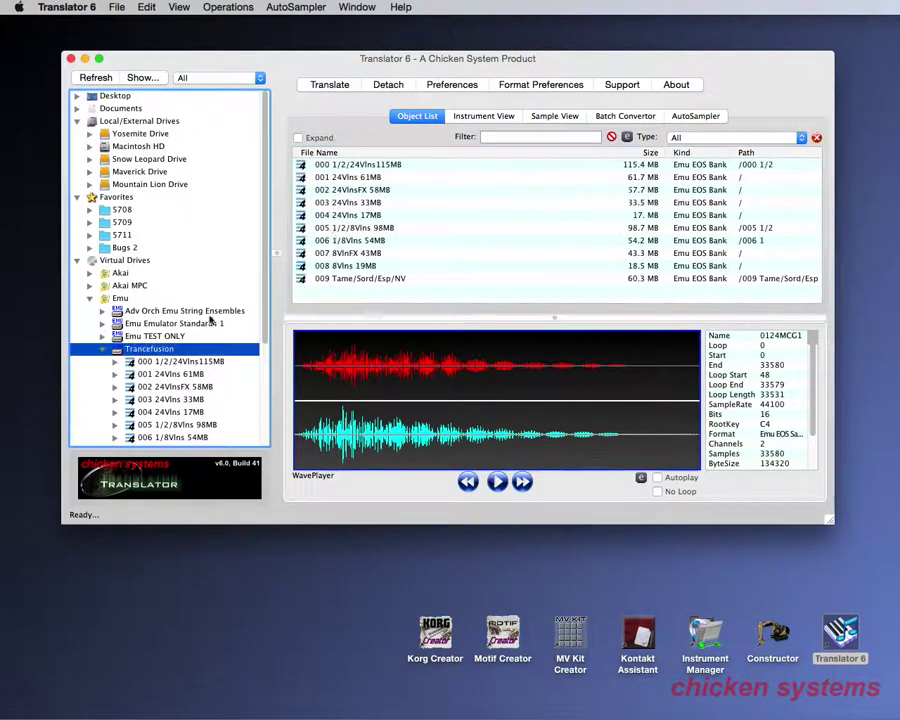
pyautogui.click(345, 215)
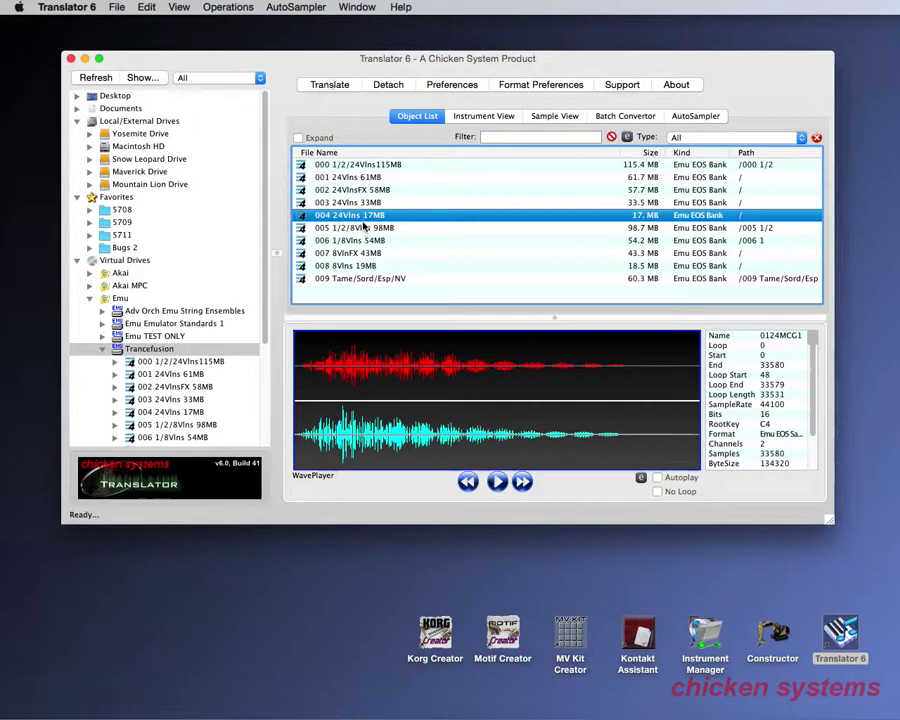
# Step: Open the translate dialog for the bank and pick CamelAudio Alchemy as the output format
pyautogui.click(331, 85)
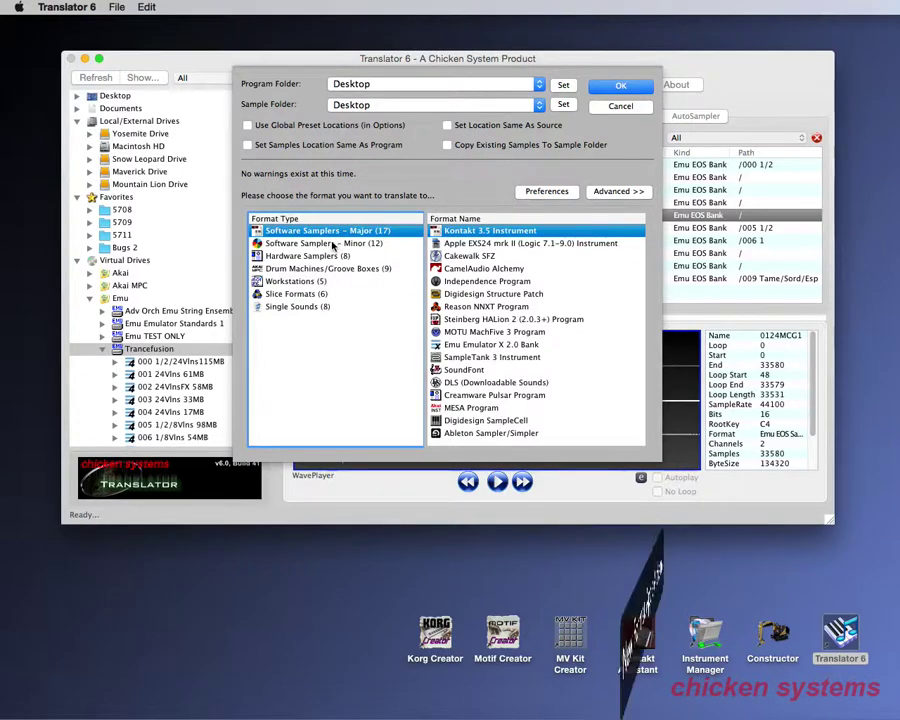
pyautogui.click(590, 268)
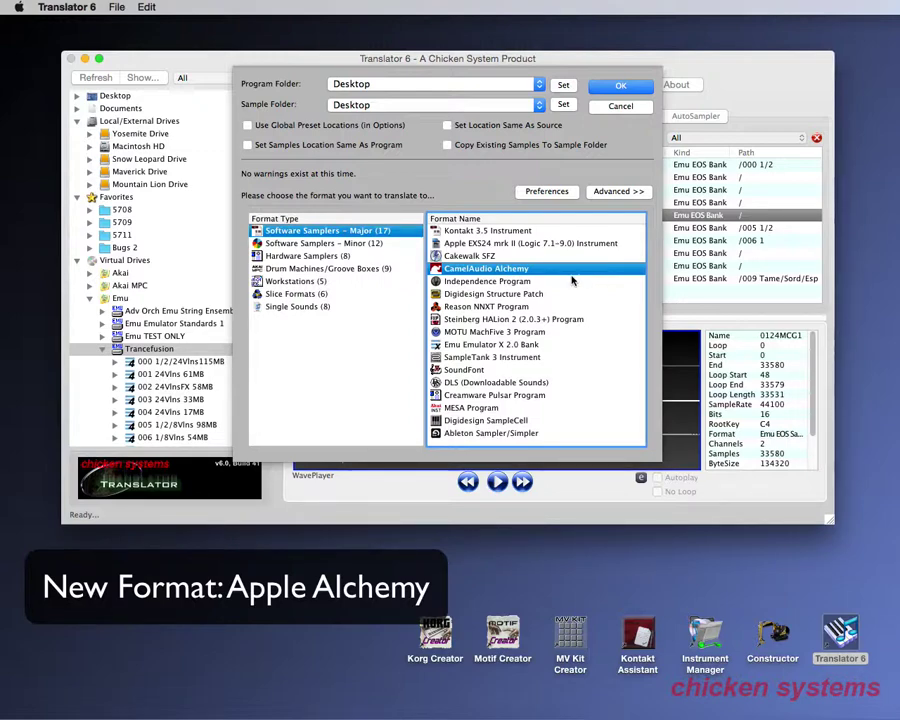
pyautogui.click(510, 284)
# Step: Switch the target format from CamelAudio Alchemy to MOTU MachFive 3 Program
pyautogui.click(500, 270)
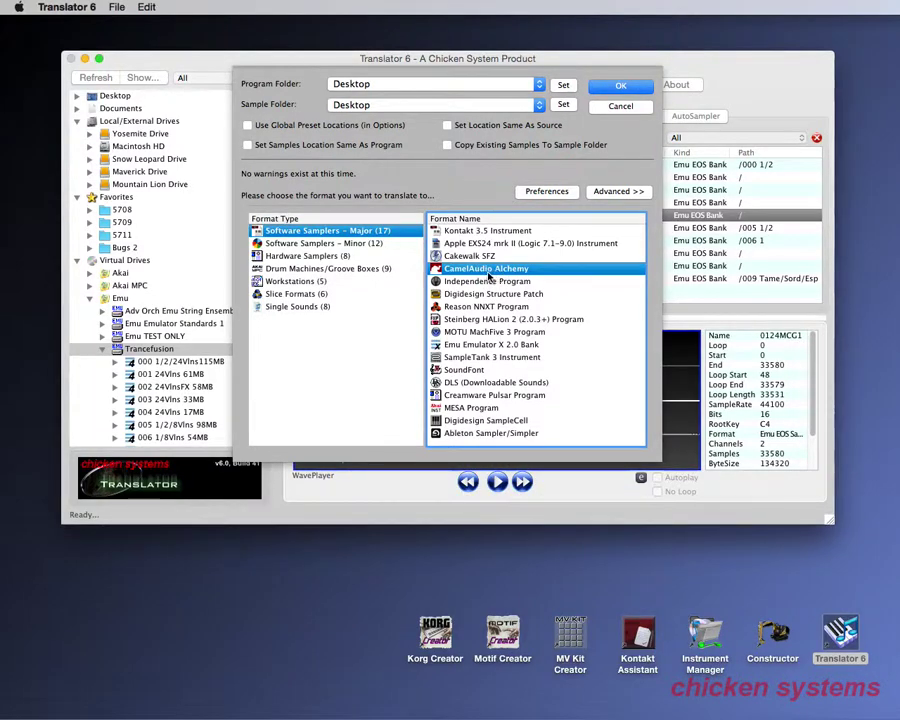
pyautogui.click(510, 332)
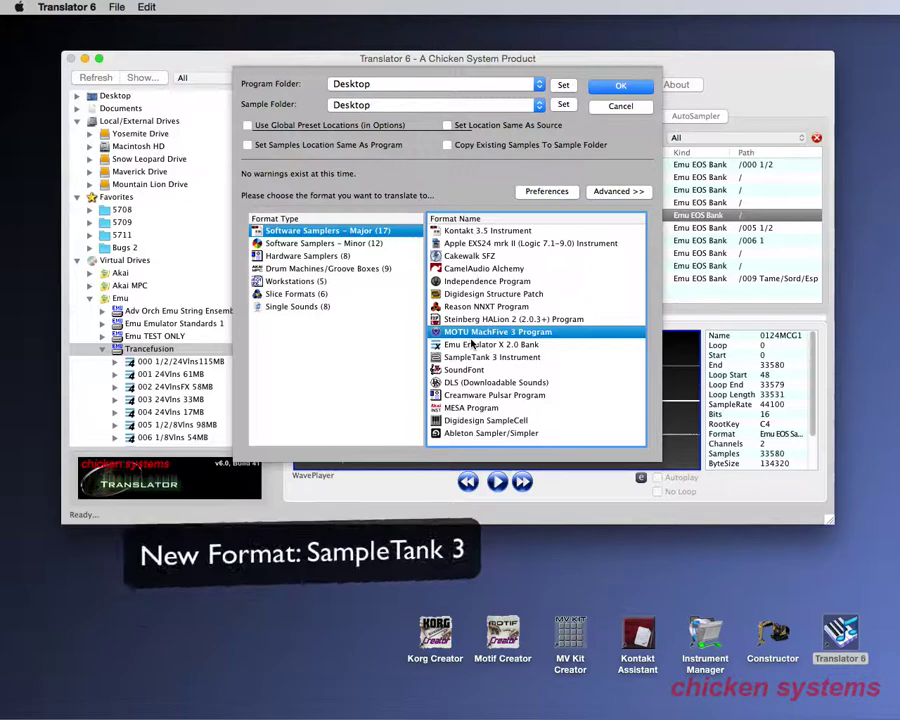
# Step: Target SampleTank 3 Instrument, confirming the advanced Type option stays SampleTank 3
pyautogui.click(495, 357)
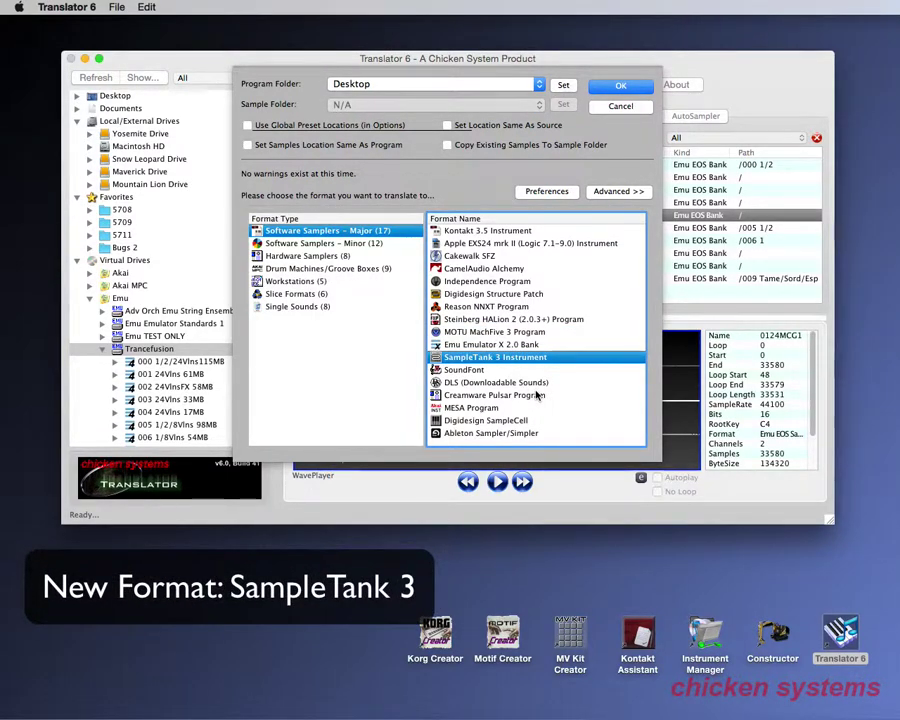
pyautogui.click(618, 191)
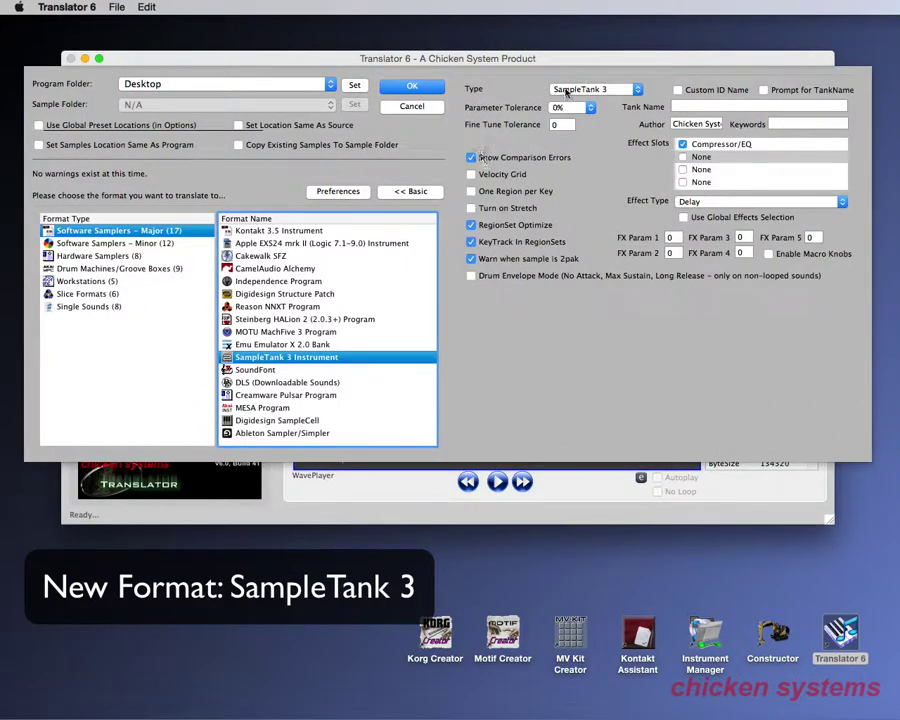
pyautogui.click(592, 89)
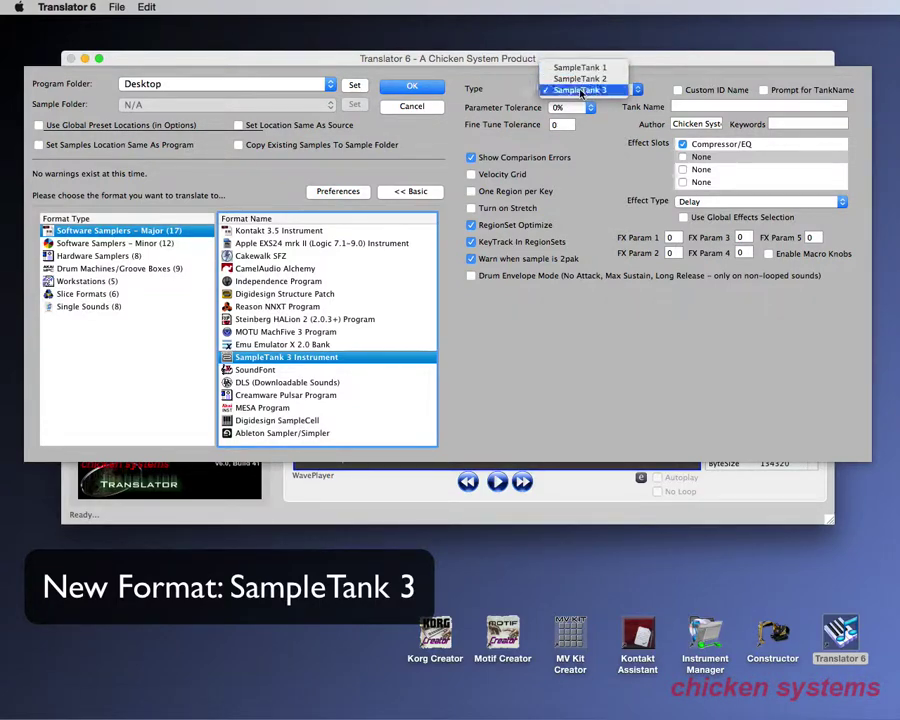
pyautogui.click(580, 90)
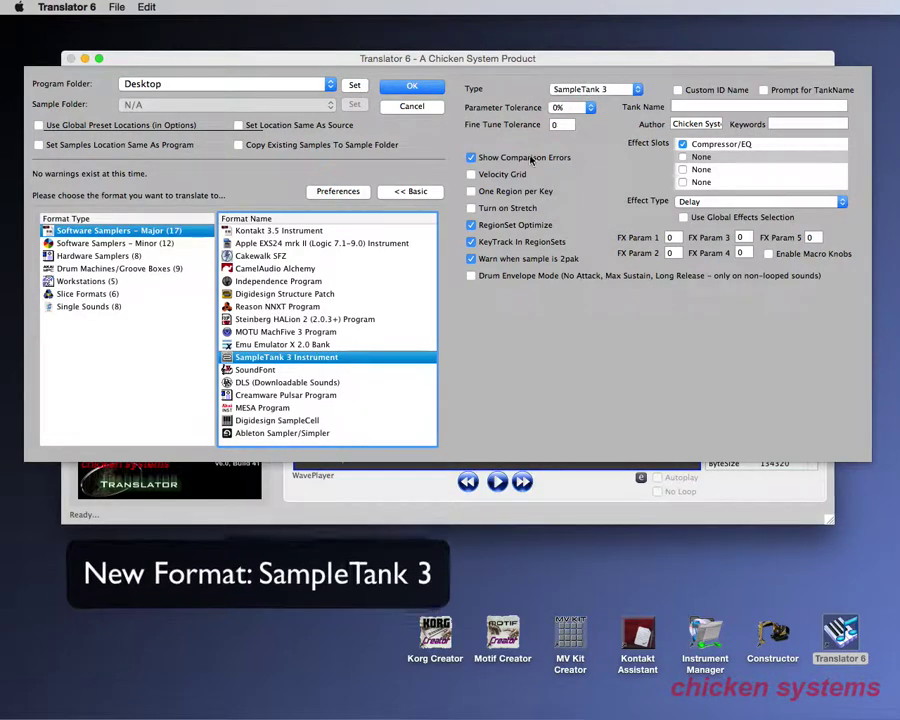
pyautogui.click(410, 191)
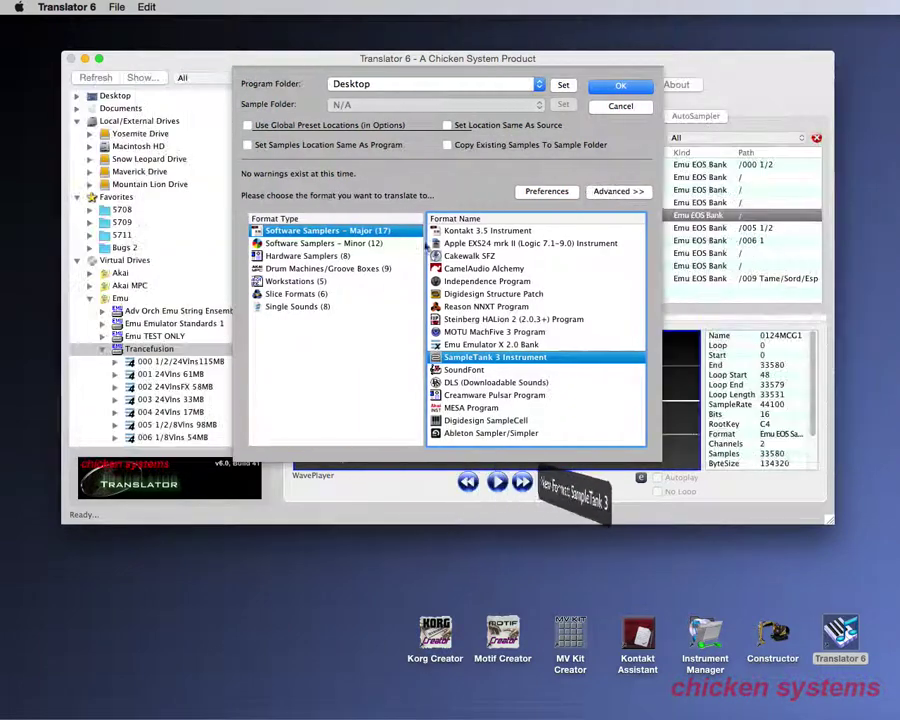
# Step: Try Digidesign SampleCell, then target Ableton Sampler/Simpler and check its advanced options
pyautogui.click(500, 422)
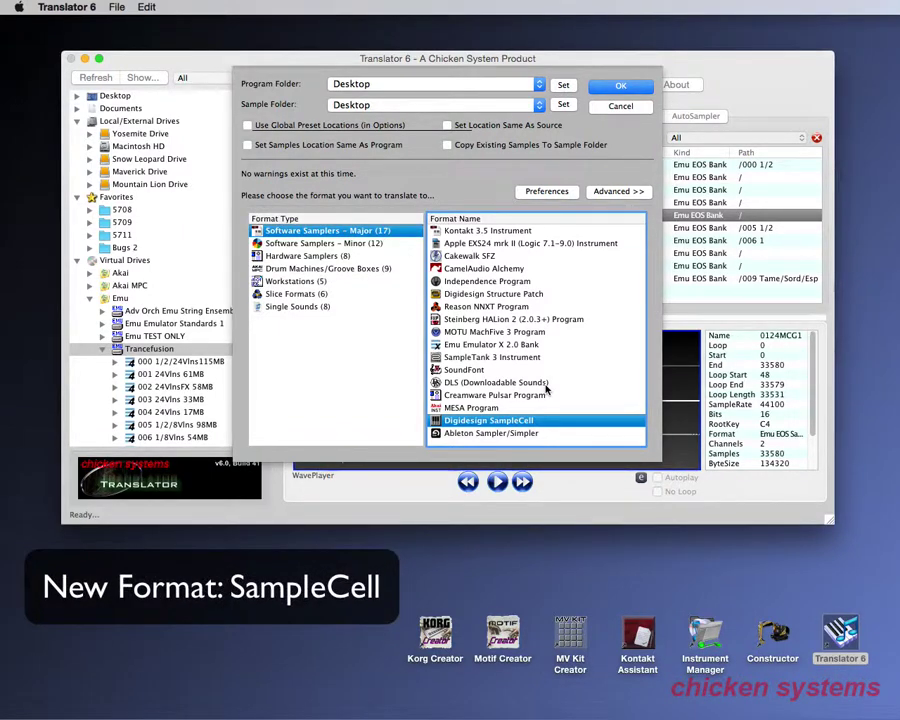
pyautogui.click(490, 433)
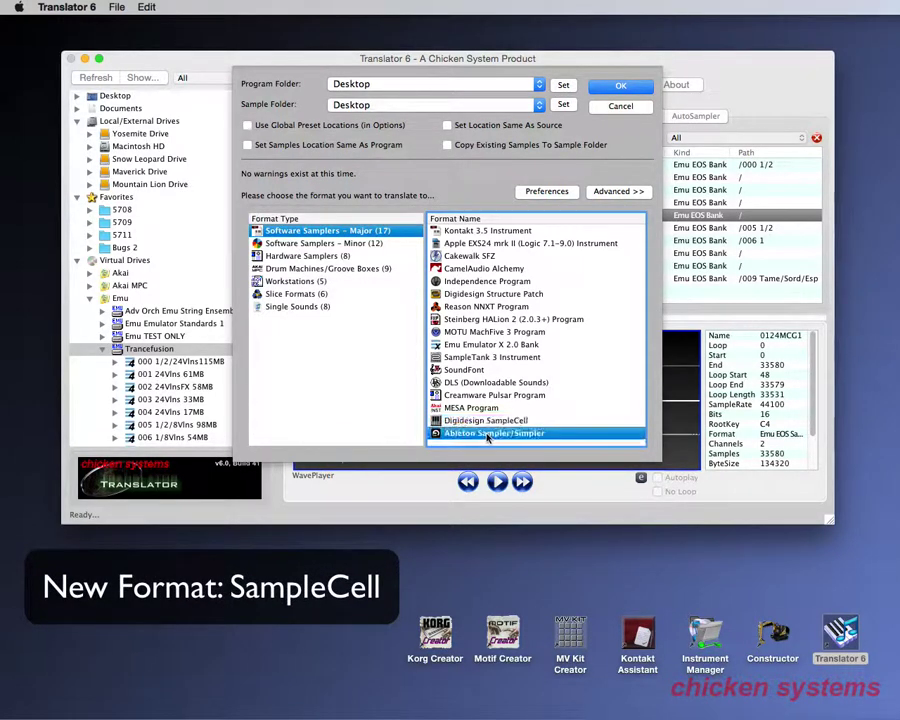
pyautogui.click(487, 421)
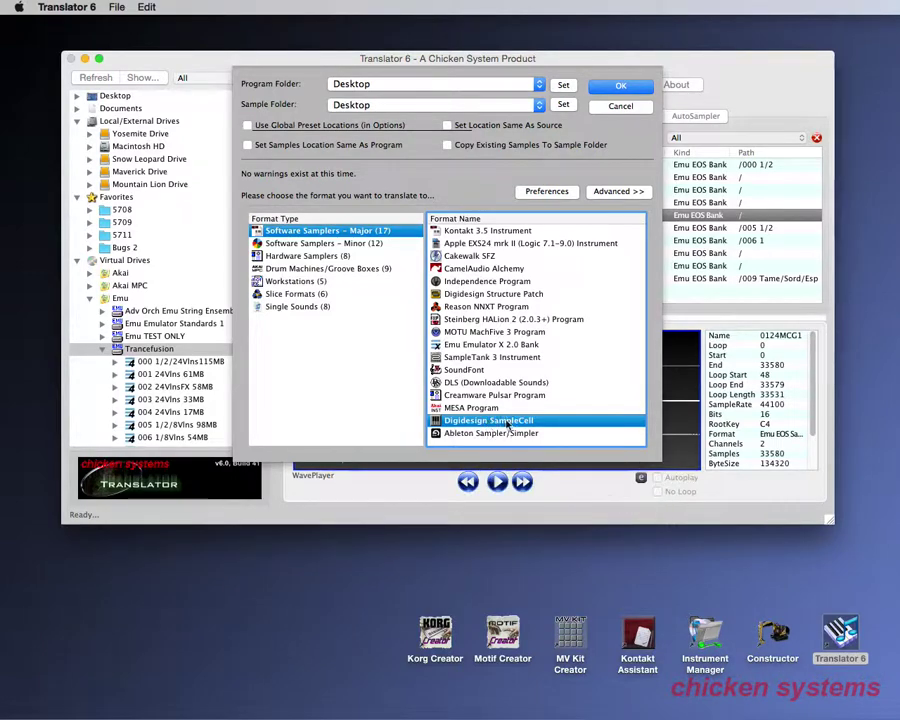
pyautogui.click(480, 434)
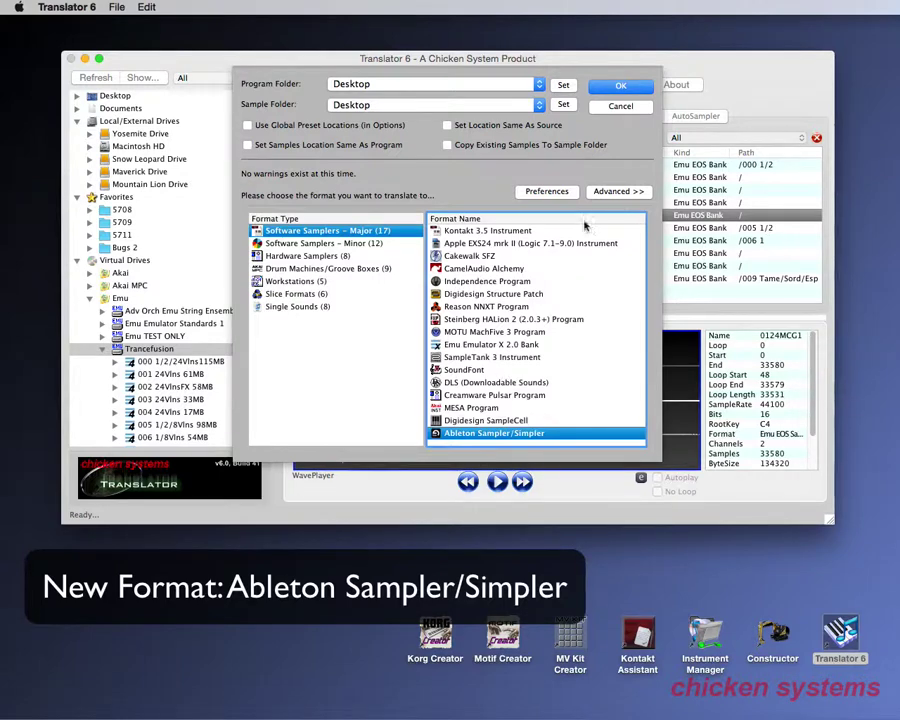
pyautogui.click(625, 192)
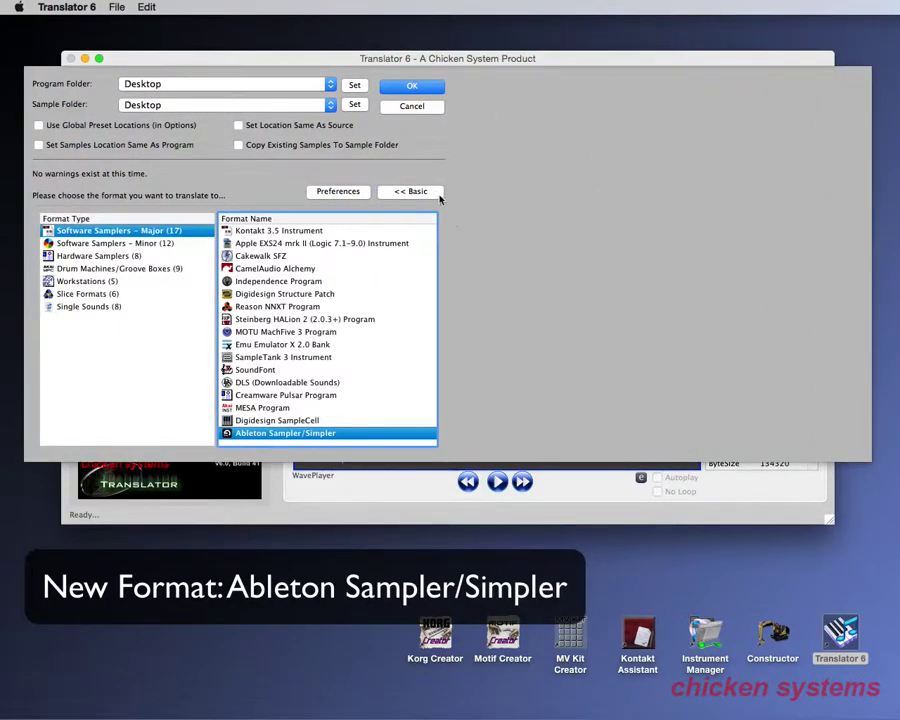
pyautogui.click(410, 191)
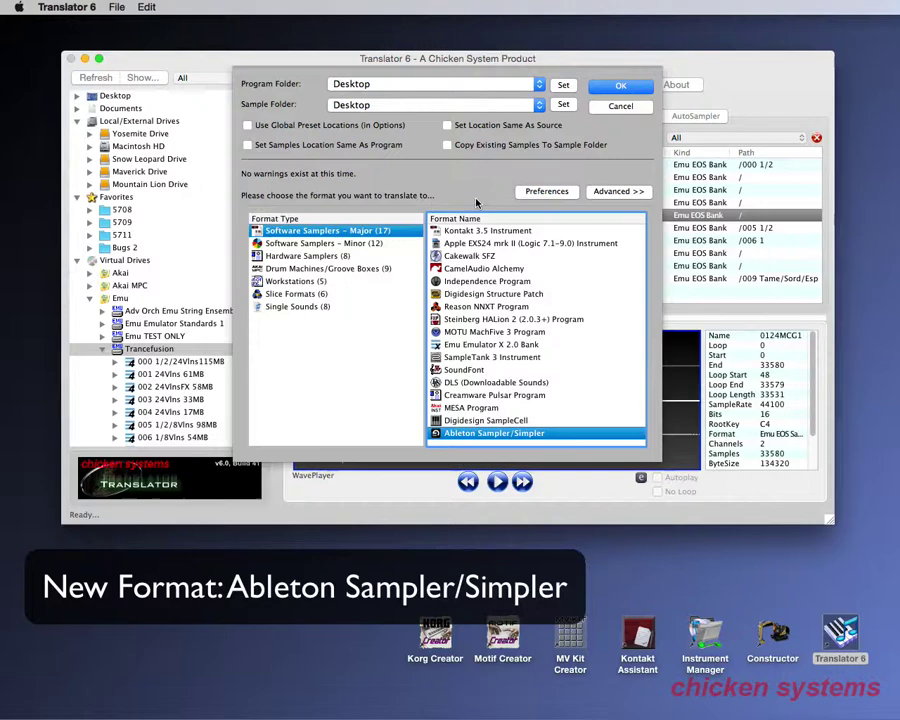
# Step: Browse the minor software sampler formats, trying Westacott RanX, Waldorf Blofeld and Reaktor MAP File
pyautogui.click(325, 244)
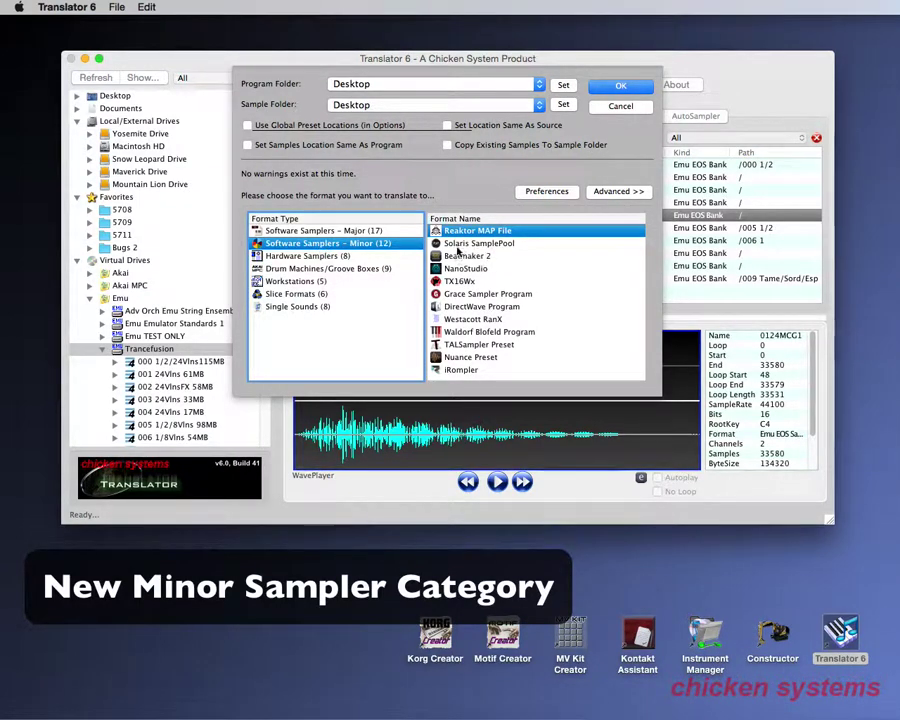
pyautogui.click(475, 320)
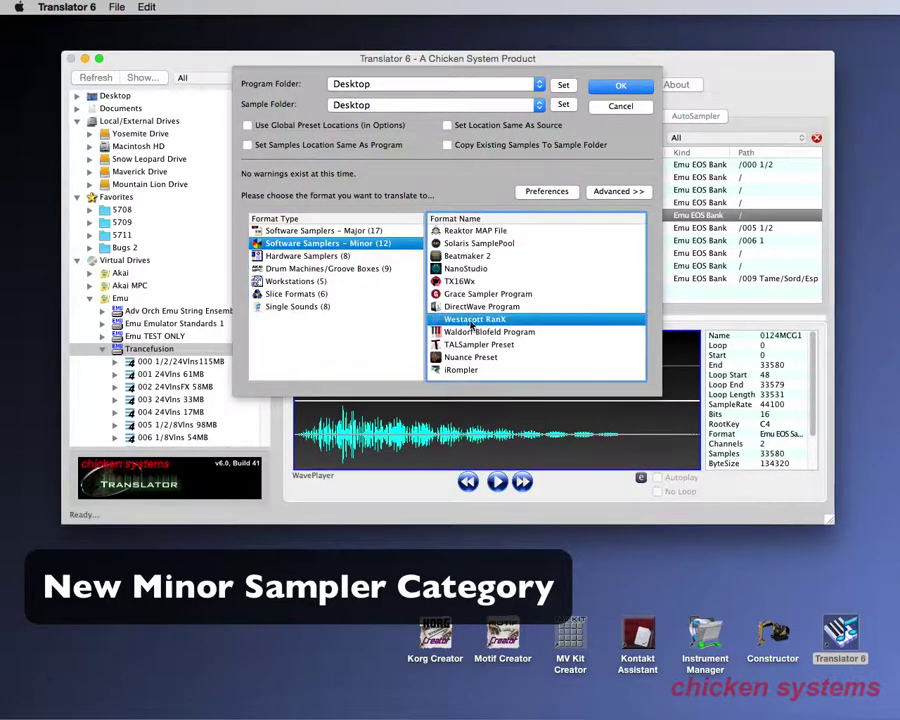
pyautogui.click(472, 331)
pyautogui.click(467, 233)
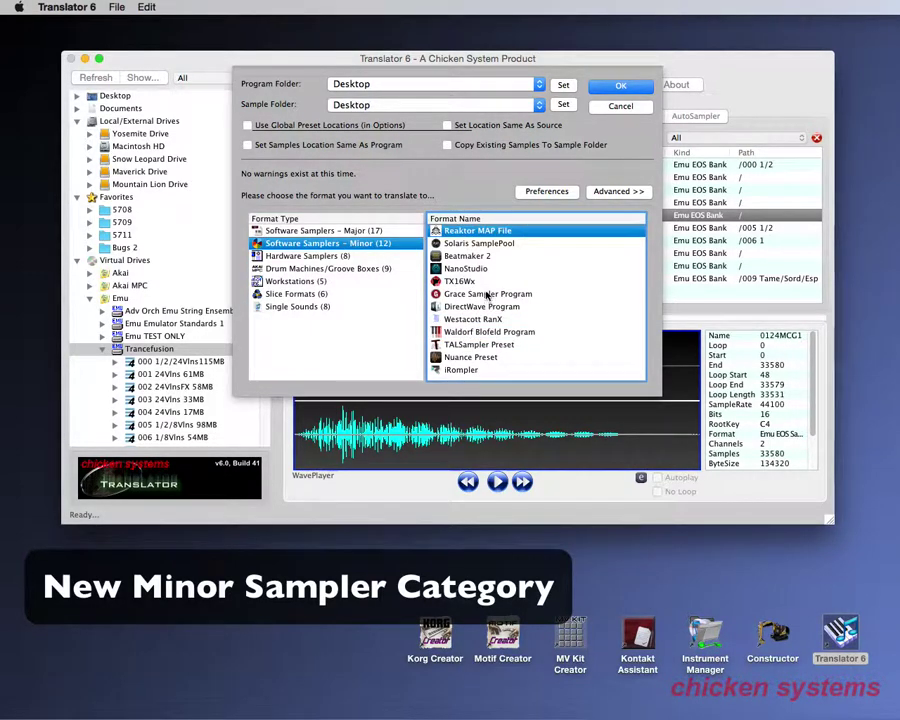
pyautogui.click(318, 232)
pyautogui.click(318, 246)
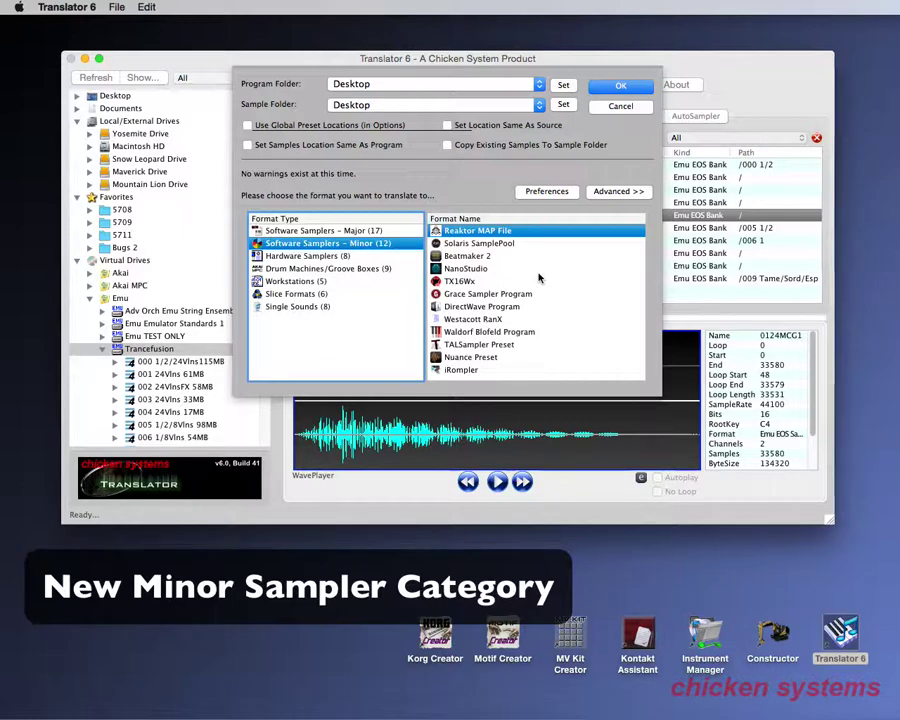
# Step: Compare Solaris SamplePool and Beatmaker 2, settling on NanoStudio as the target format
pyautogui.click(488, 246)
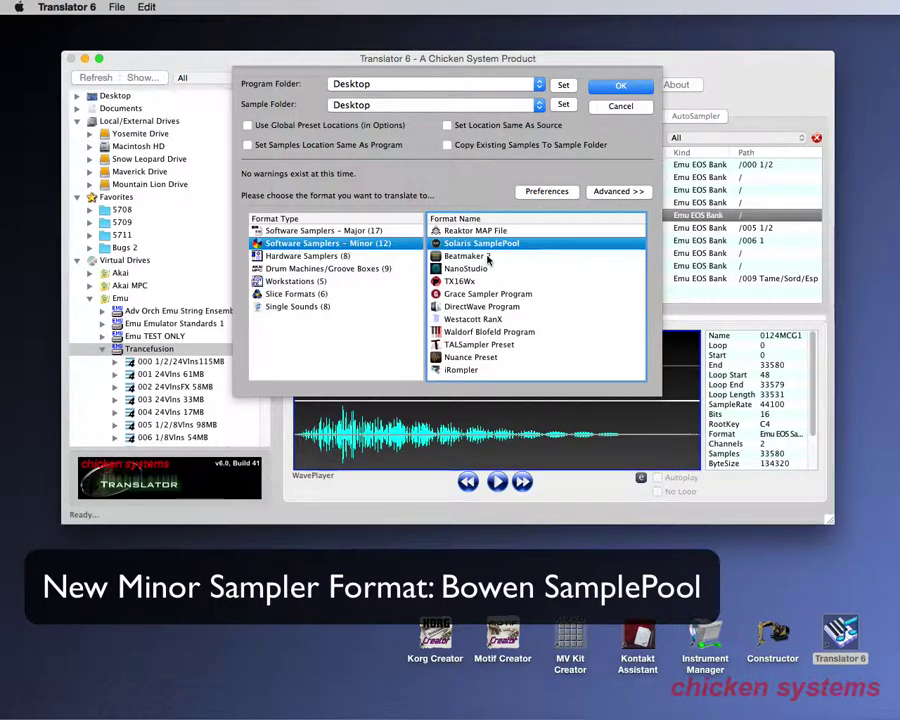
pyautogui.click(488, 257)
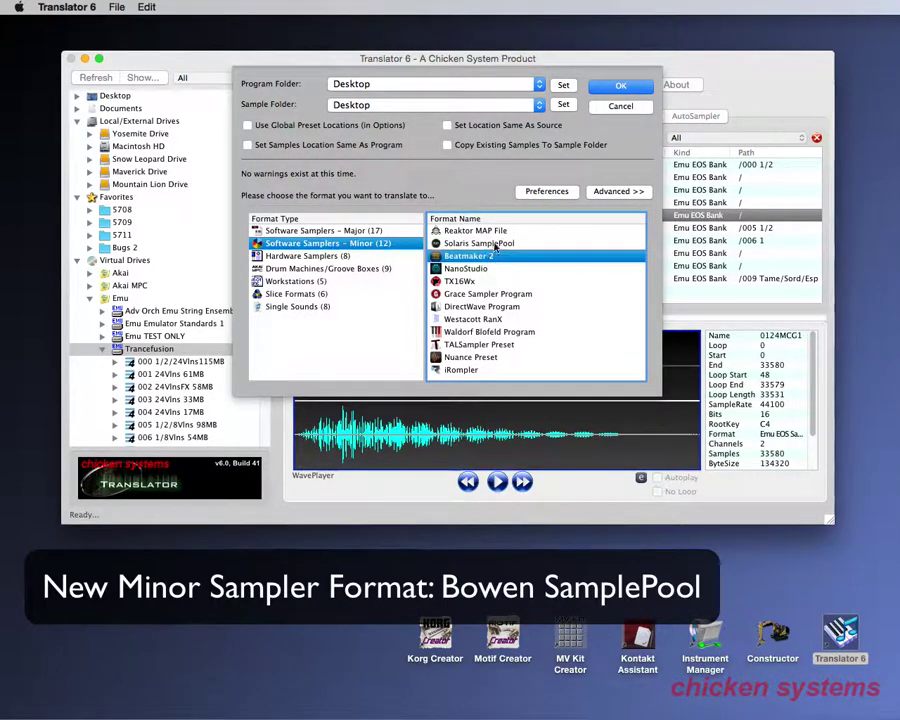
pyautogui.click(494, 245)
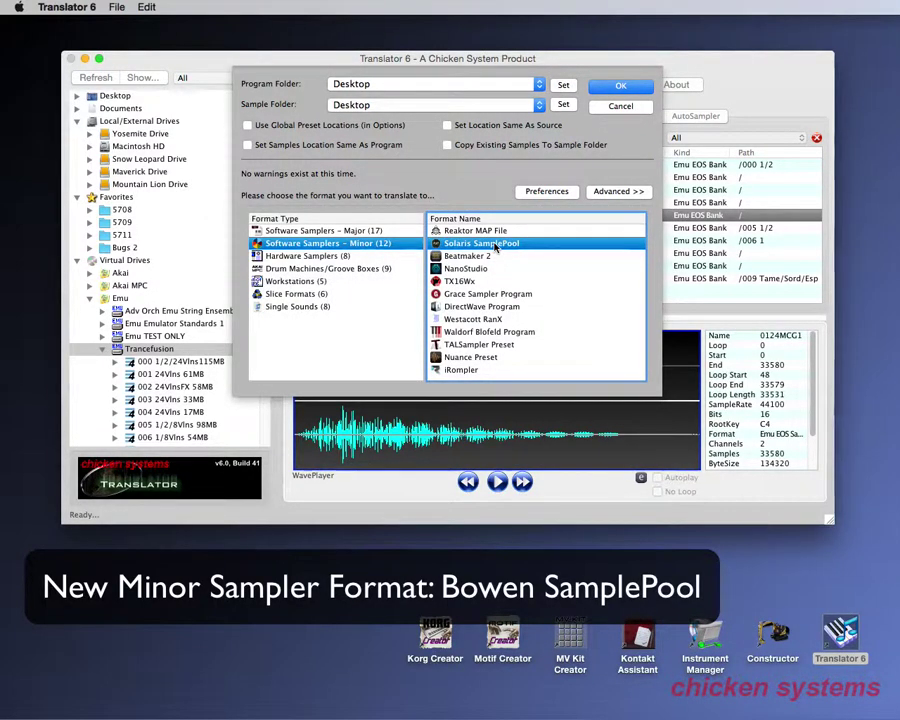
pyautogui.click(476, 256)
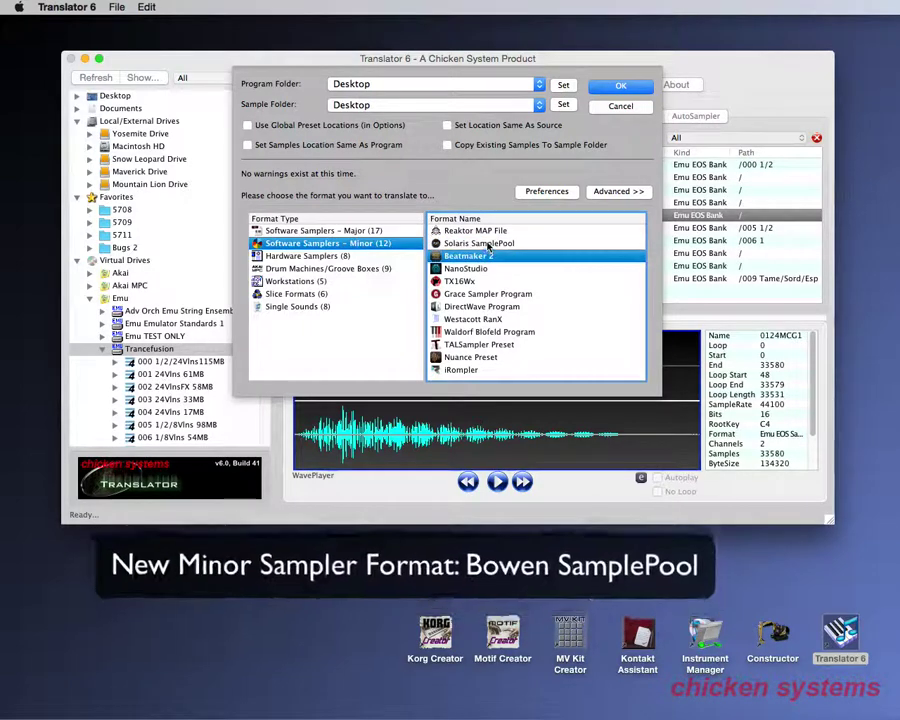
pyautogui.click(480, 243)
pyautogui.click(520, 257)
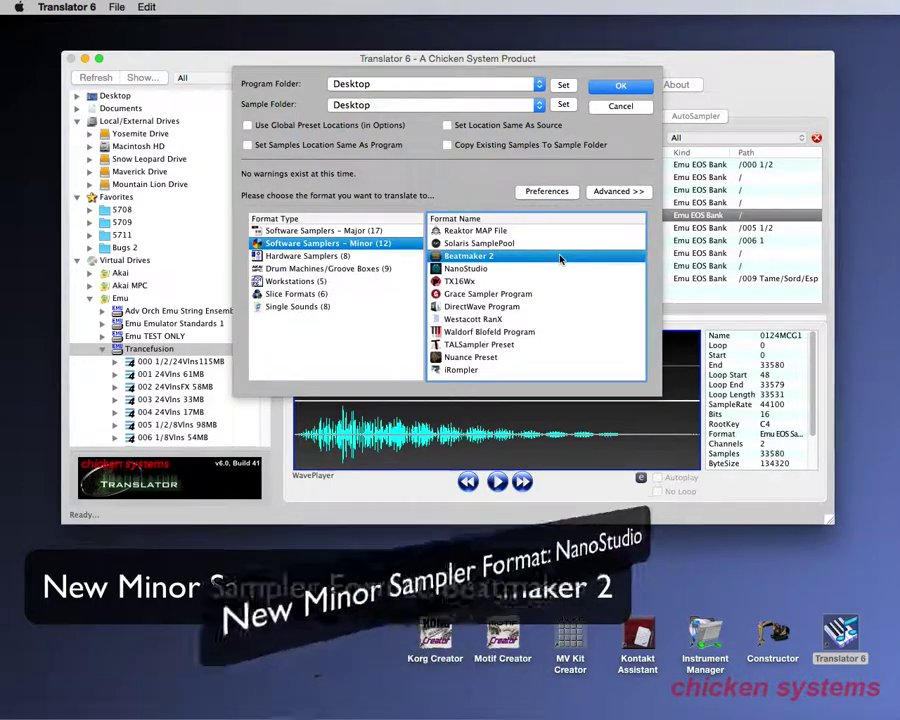
pyautogui.click(520, 269)
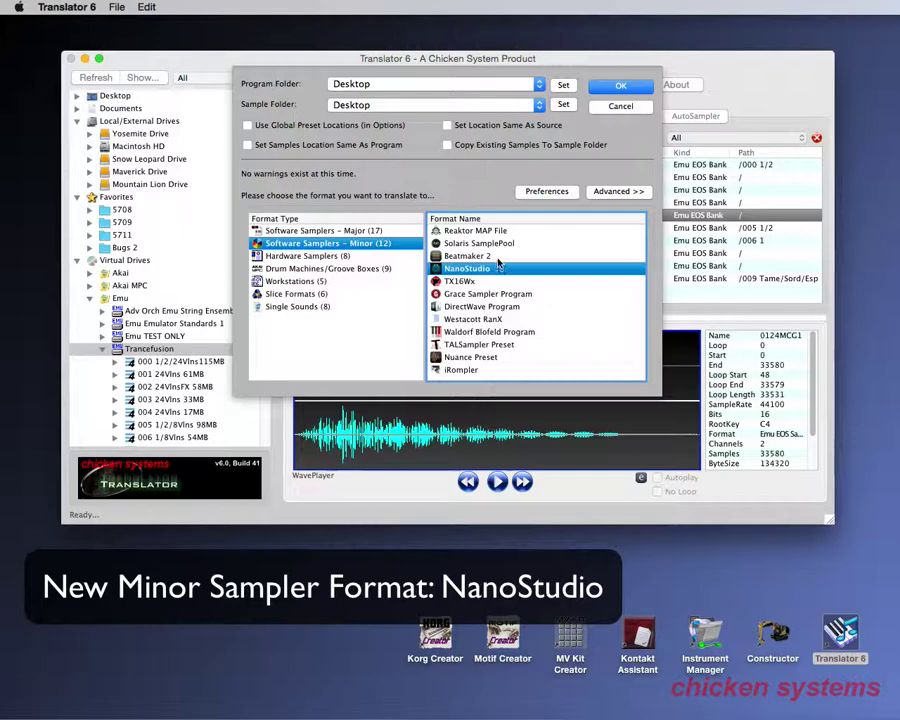
# Step: Step through TX16Wx, Grace Sampler Program and Westacott RanX, ending on Waldorf Blofeld Program
pyautogui.click(498, 258)
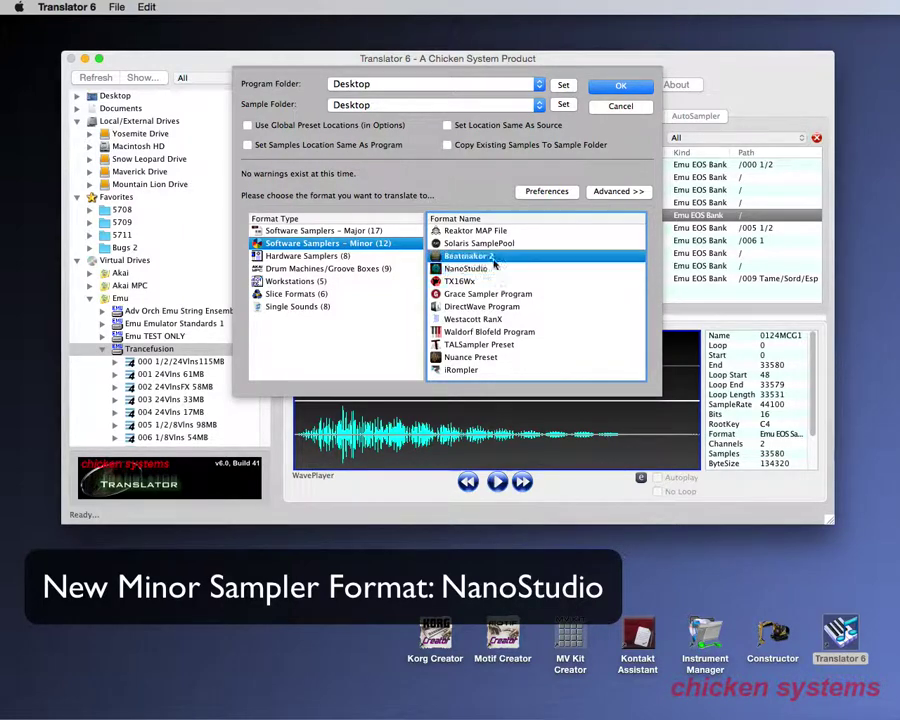
pyautogui.click(499, 270)
pyautogui.click(516, 283)
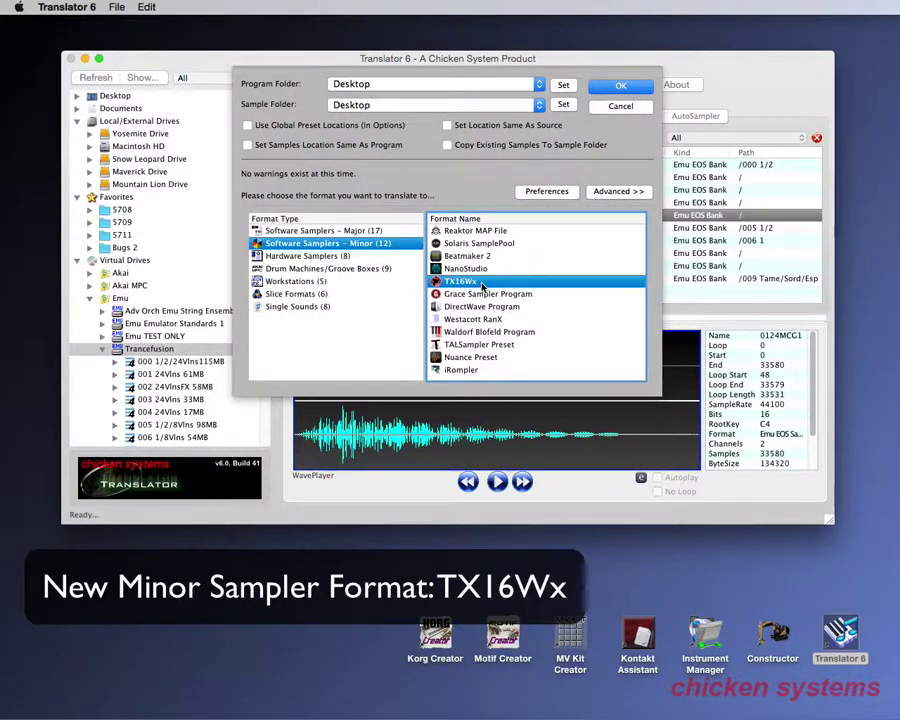
pyautogui.click(540, 294)
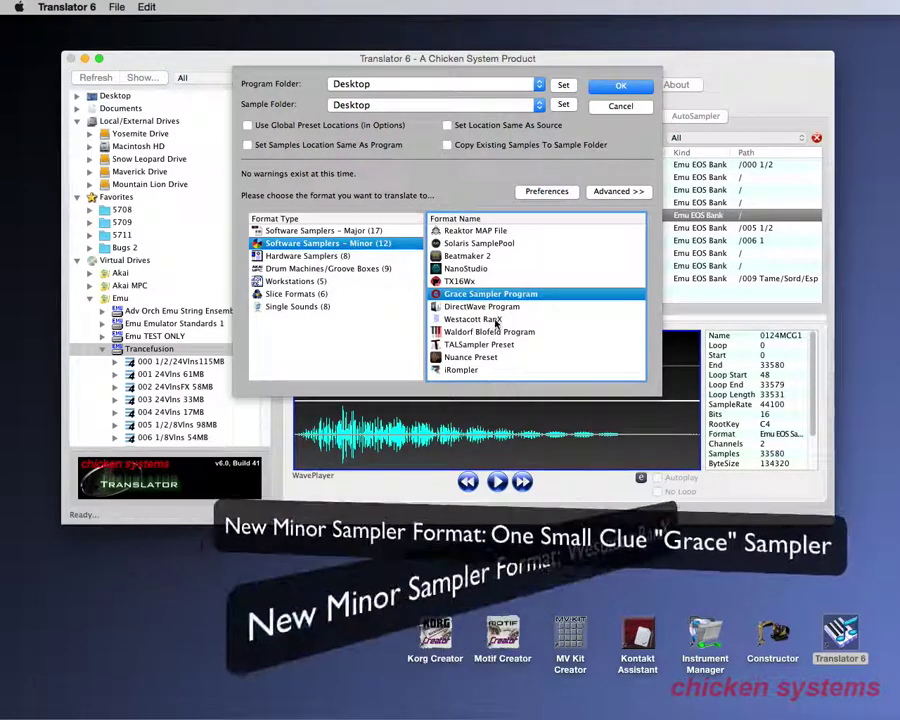
pyautogui.click(500, 319)
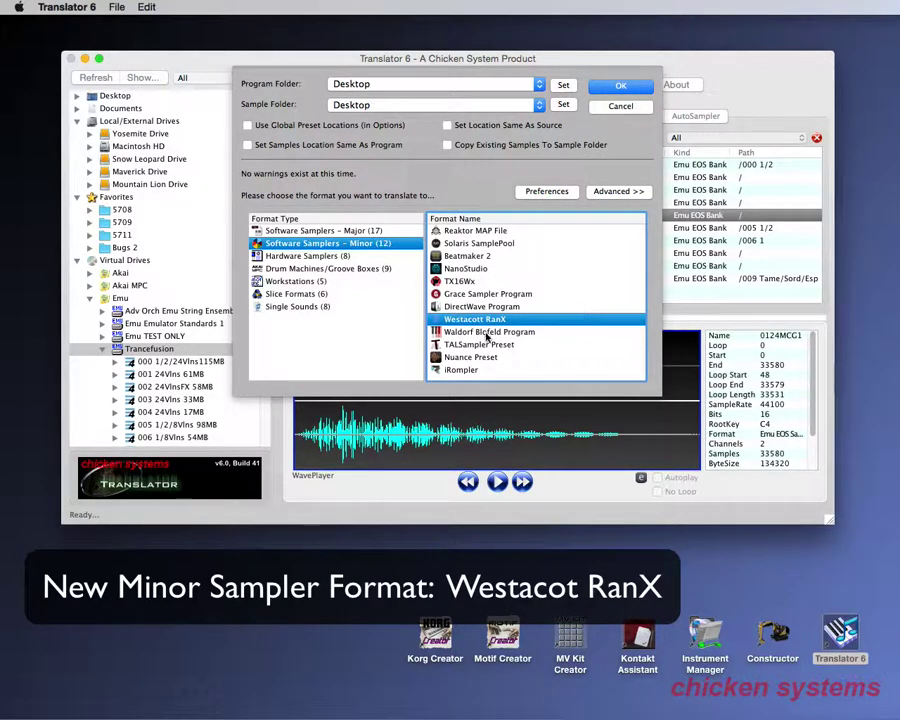
pyautogui.click(551, 334)
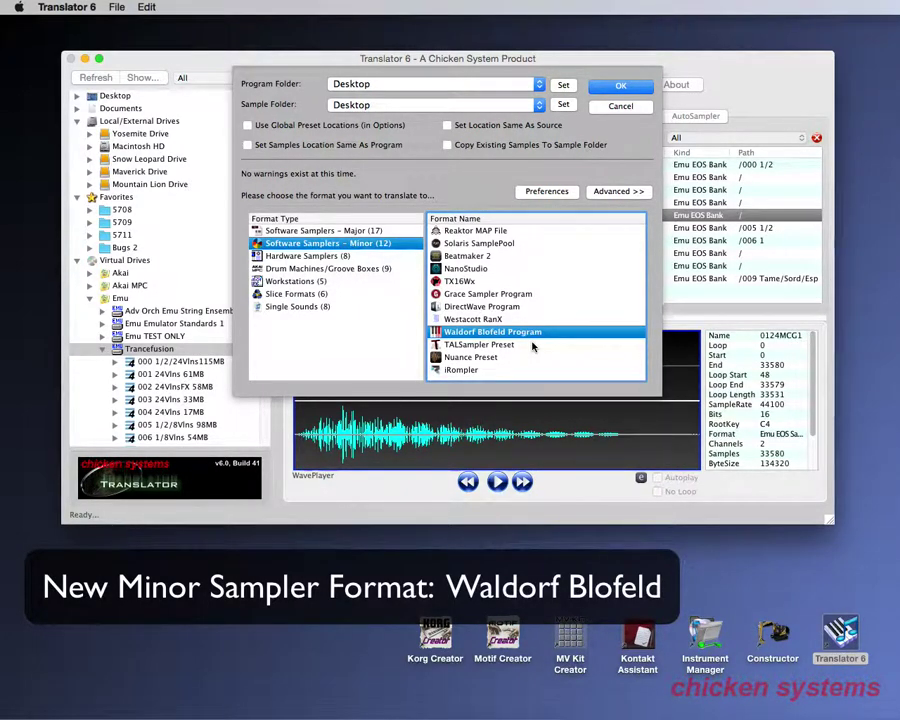
# Step: Try TALSampler Preset, then settle on Nuance Preset as the target format
pyautogui.click(534, 345)
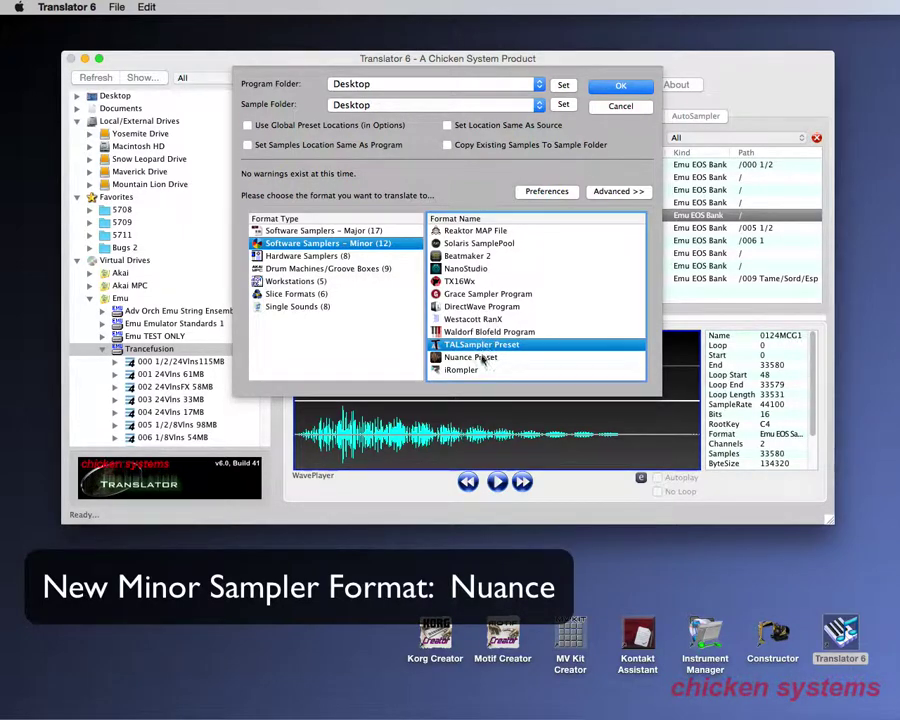
pyautogui.click(487, 358)
pyautogui.click(487, 358)
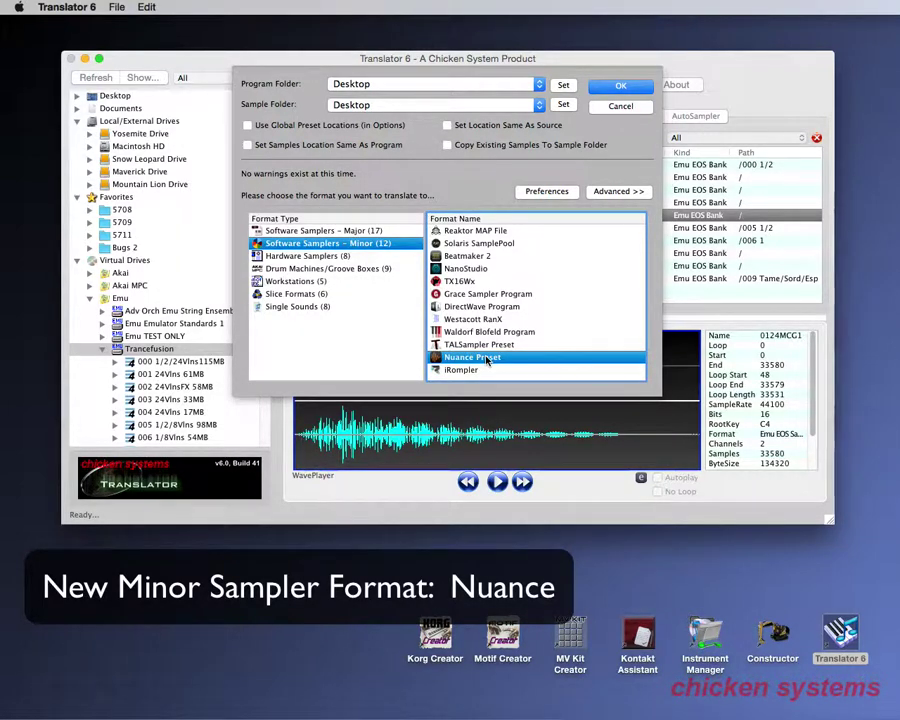
pyautogui.click(542, 344)
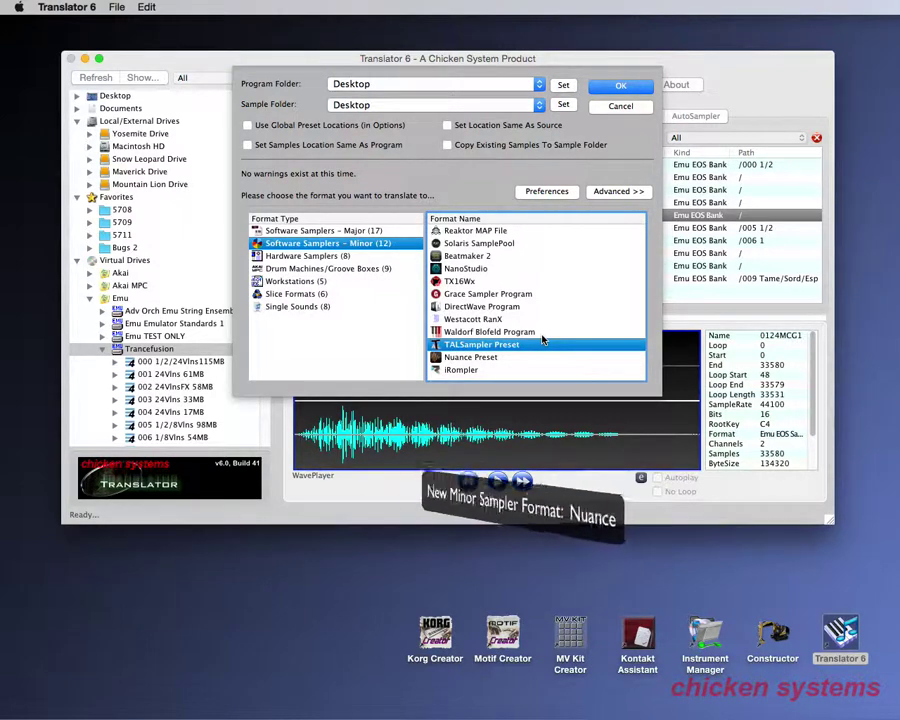
pyautogui.press('Down')
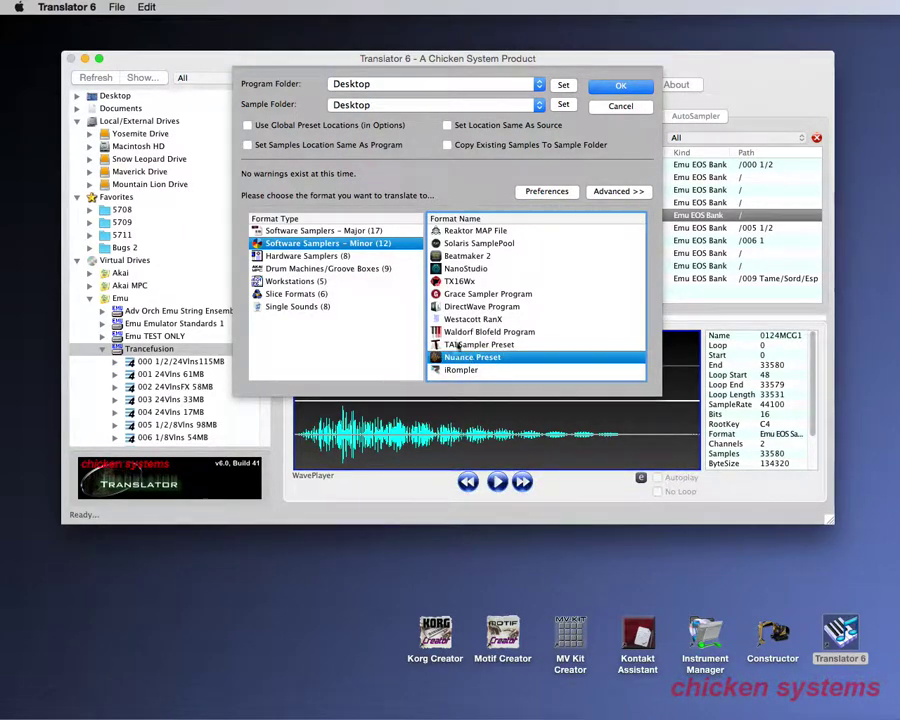
# Step: Under Drum Machines/Groove Boxes, try Ableton Drum Rack and Poise Drum Kit, ending on Drumagog
pyautogui.click(300, 269)
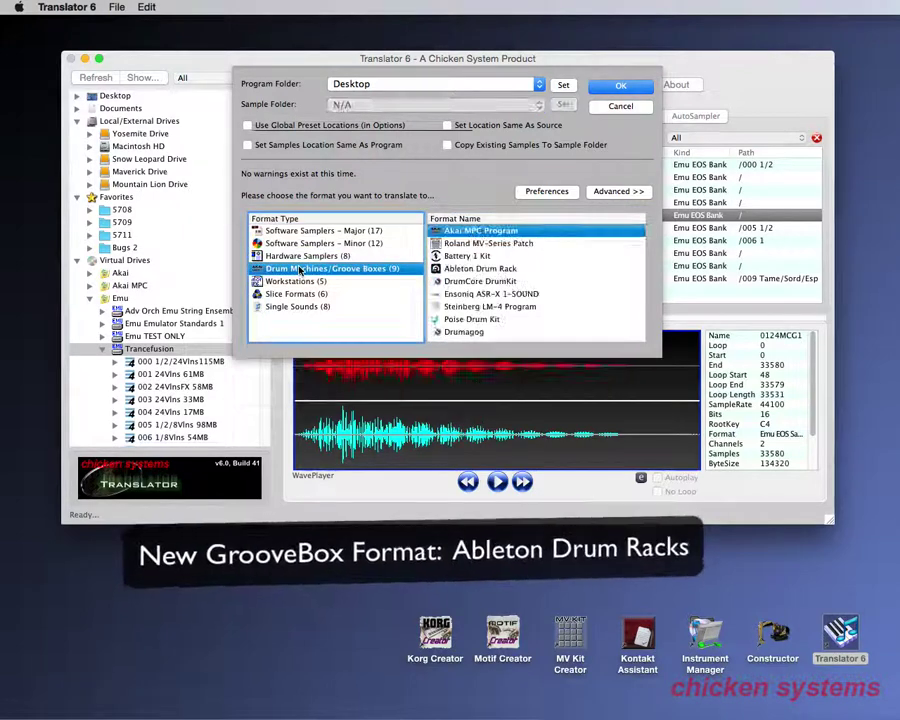
pyautogui.click(484, 271)
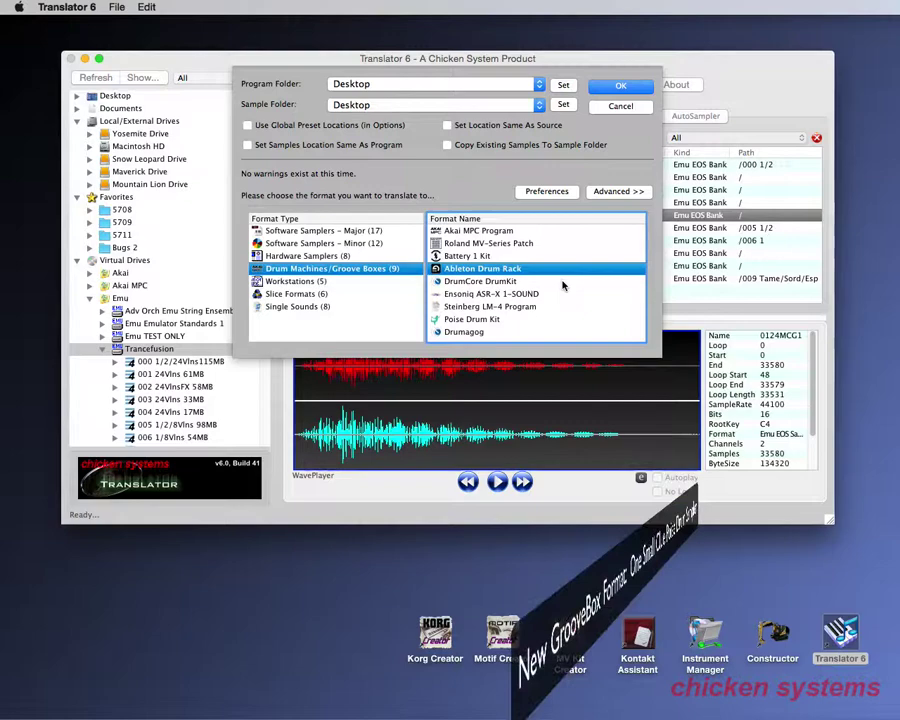
pyautogui.click(506, 319)
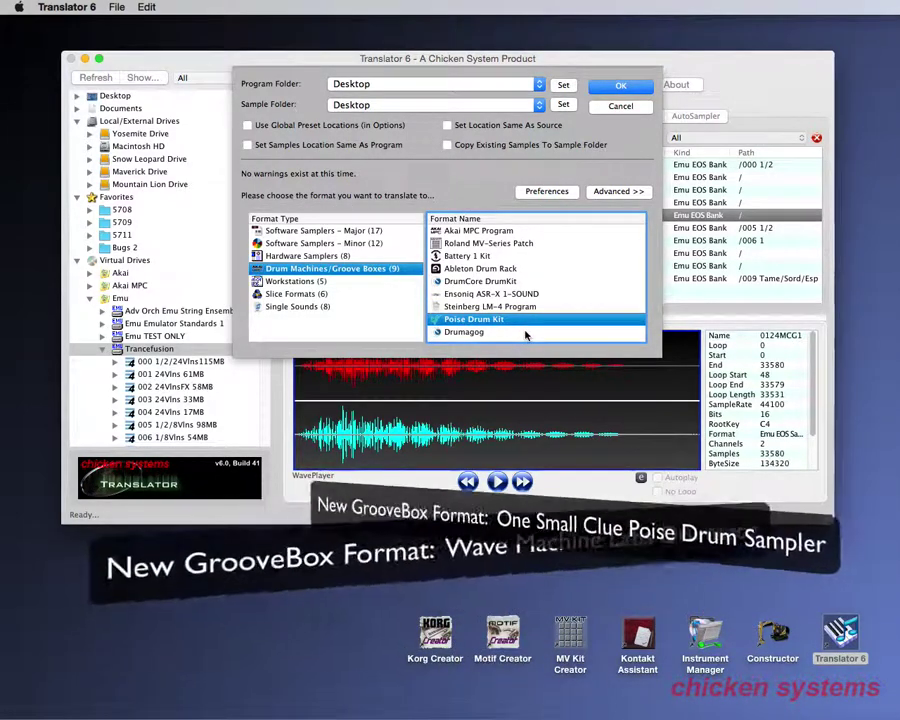
pyautogui.click(525, 332)
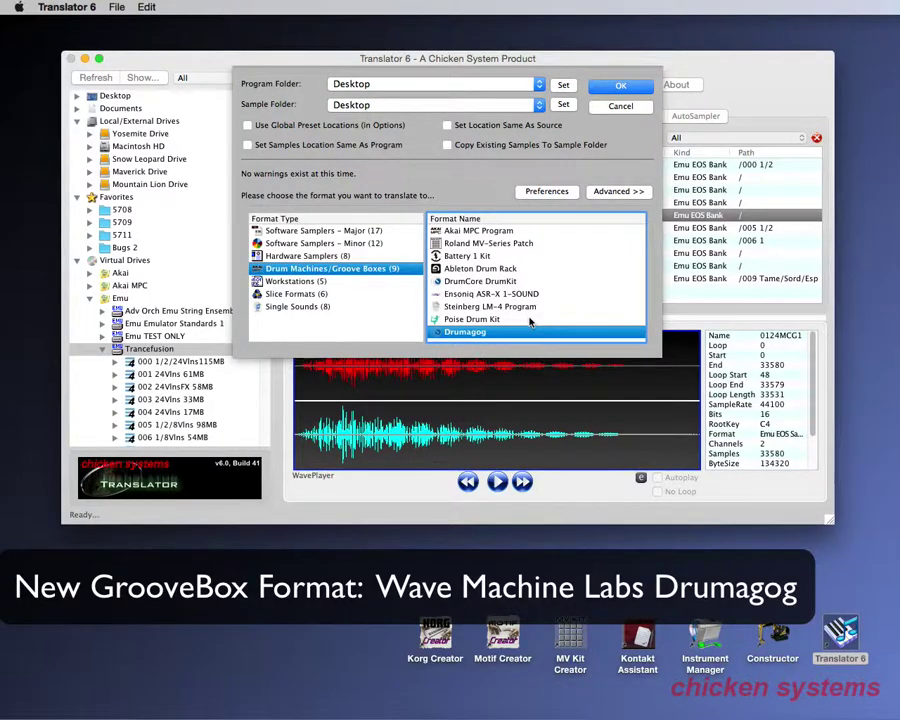
pyautogui.click(486, 320)
pyautogui.click(484, 333)
# Step: Target Yamaha Motif MOXF Voice, try the Motif XF type in advanced options, then restore Motif MOXF
pyautogui.click(300, 283)
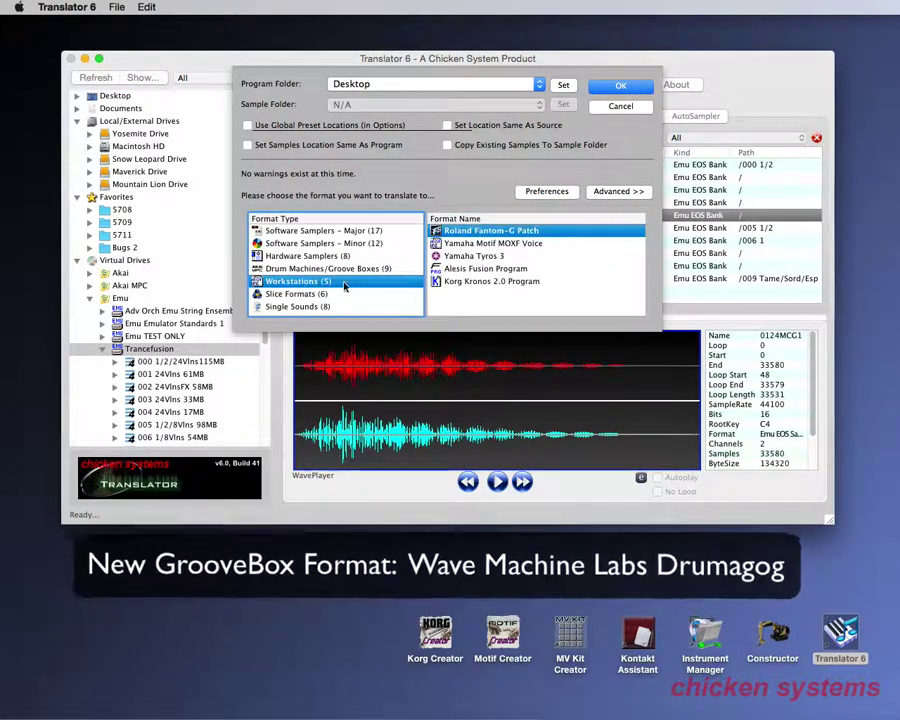
pyautogui.click(475, 244)
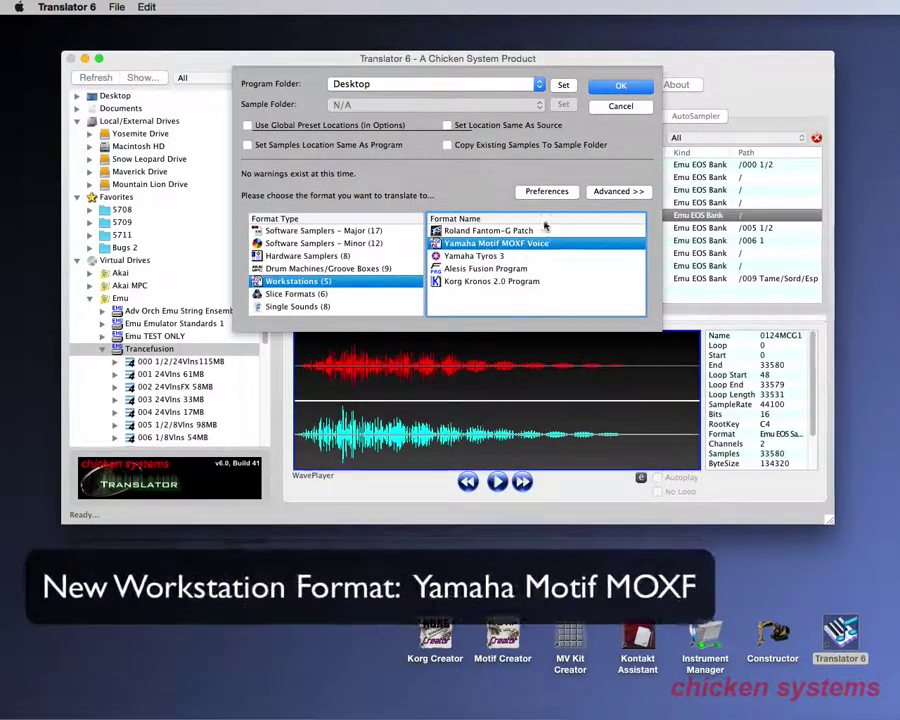
pyautogui.click(620, 191)
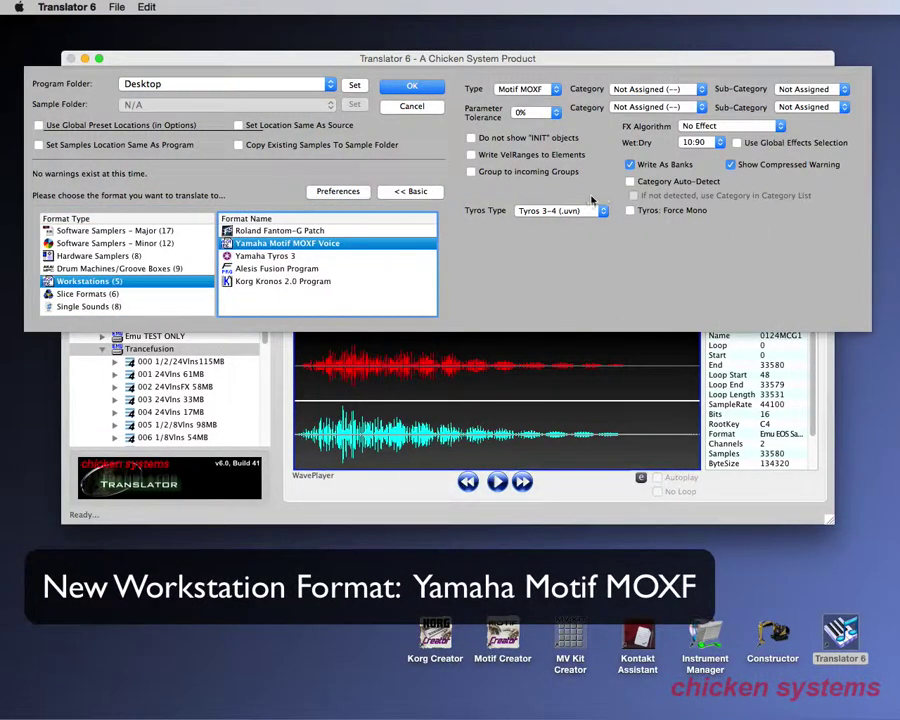
pyautogui.click(533, 90)
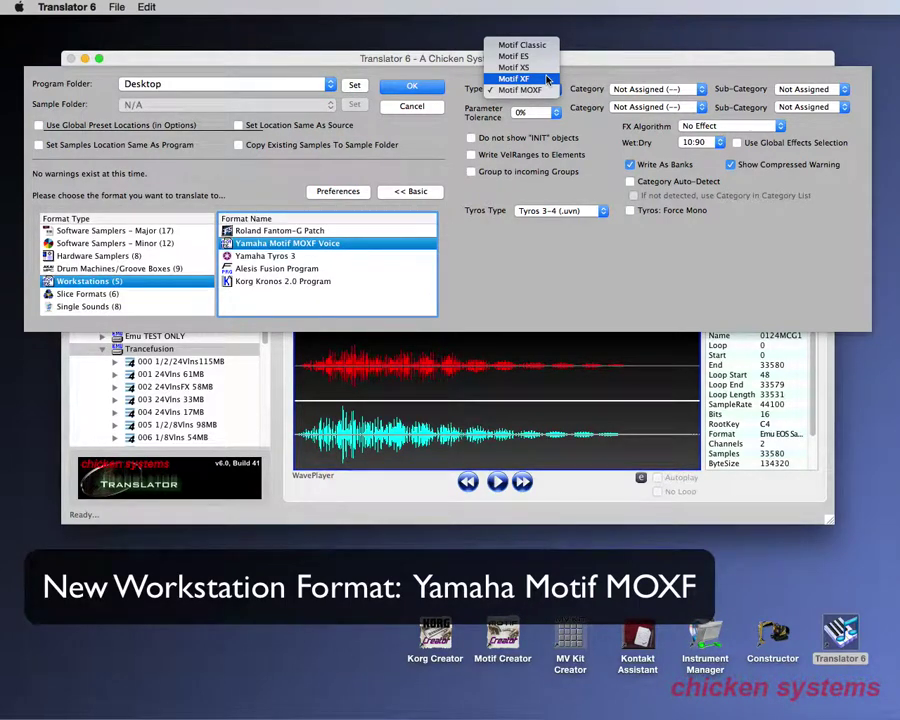
pyautogui.click(547, 79)
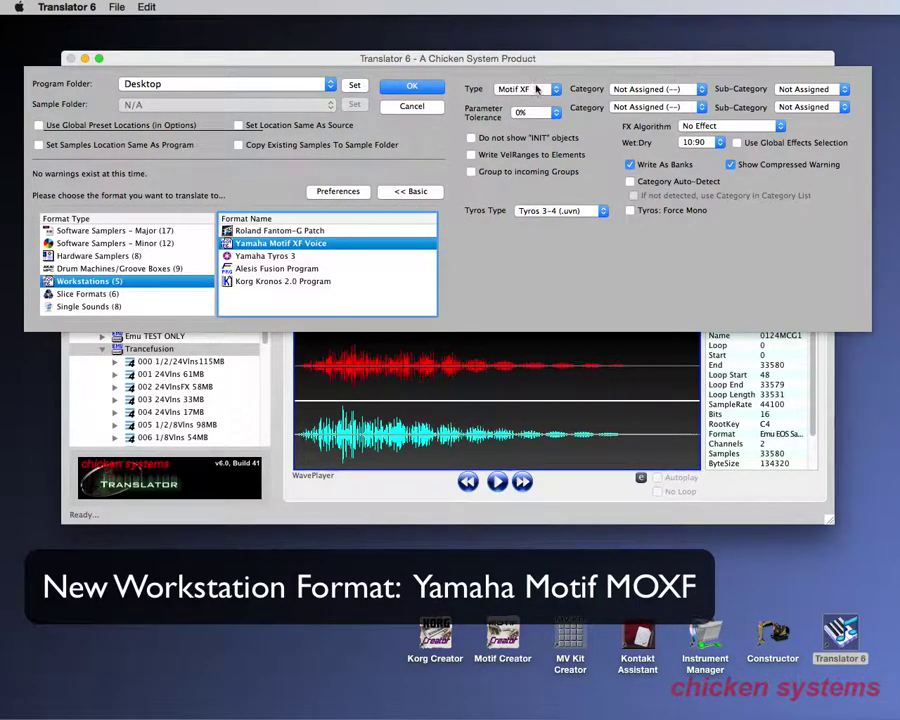
pyautogui.click(543, 89)
pyautogui.click(542, 103)
# Step: Make Korg Kronos 2.0 Program the target with Kronos 2.0 type, then return to Basic view
pyautogui.click(287, 258)
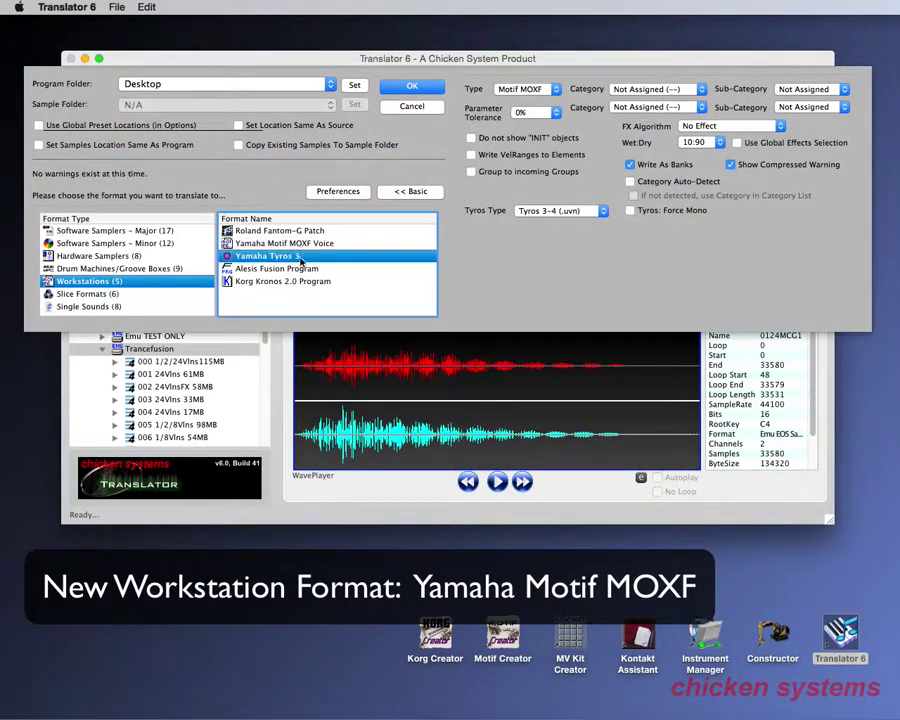
pyautogui.click(298, 281)
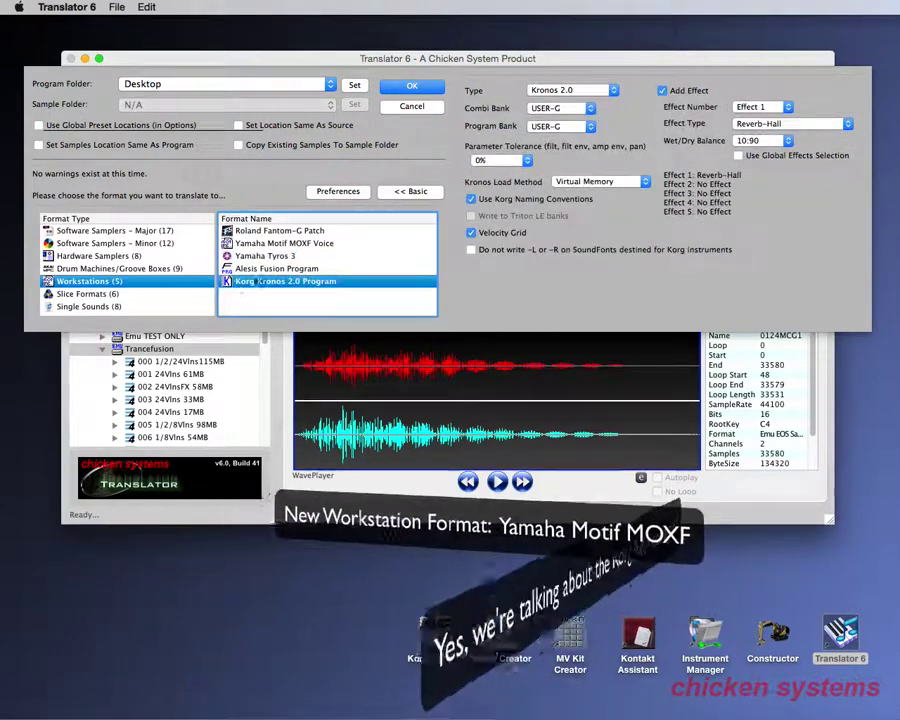
pyautogui.click(579, 91)
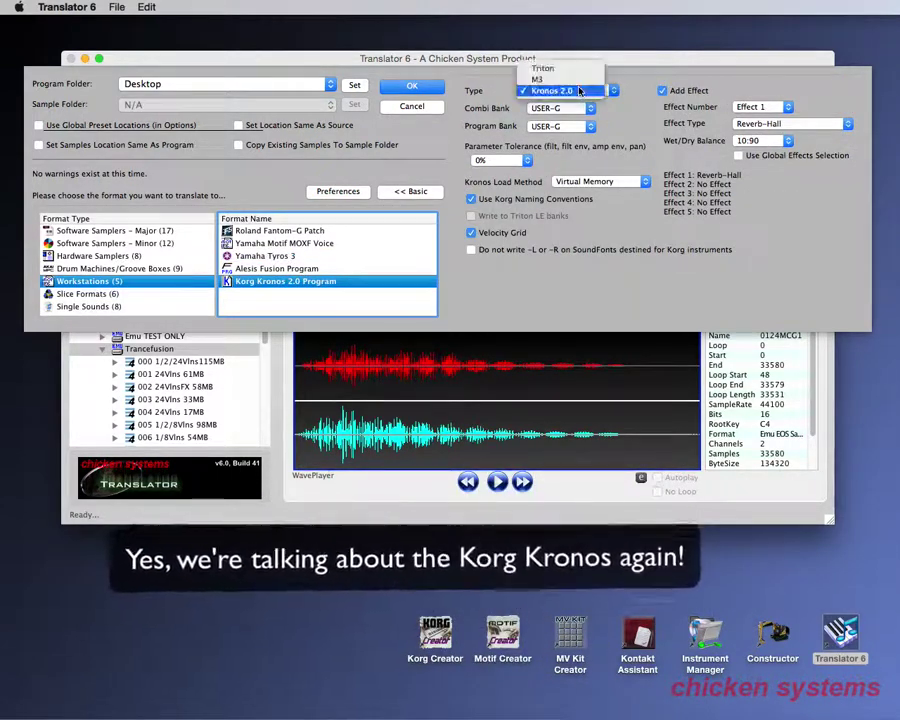
pyautogui.click(579, 91)
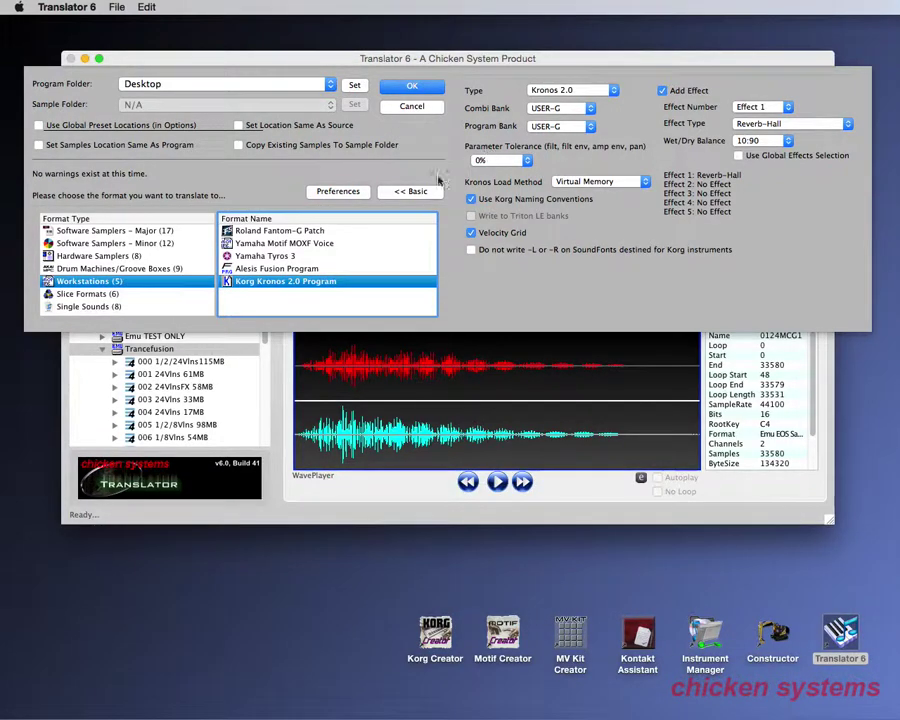
pyautogui.click(410, 191)
# Step: Cancel the translate dialog and show AutoSampler, checking the Operations menu and Object List along the way
pyautogui.click(625, 106)
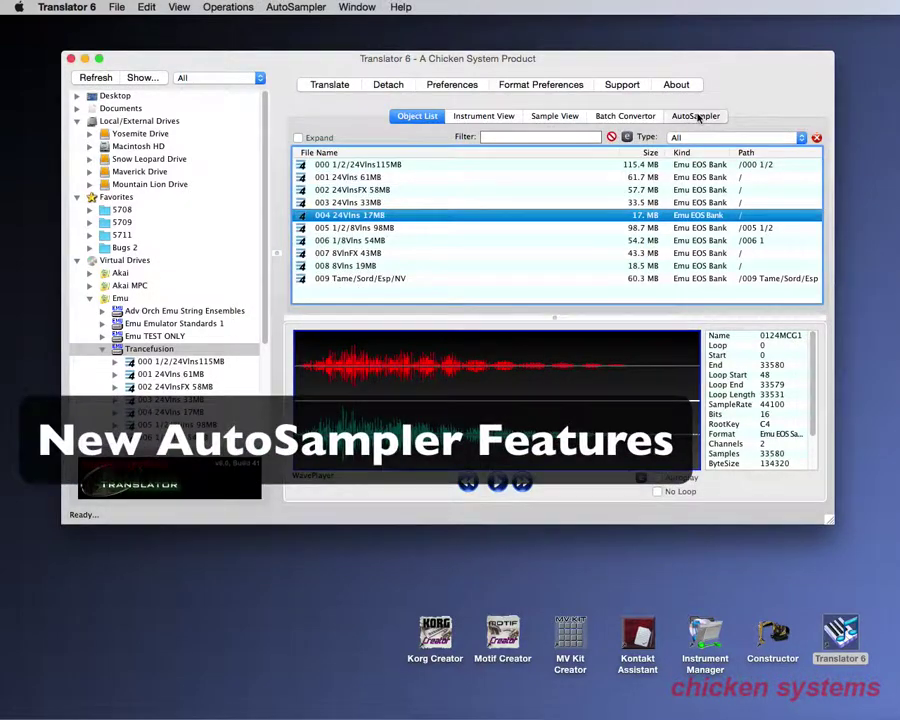
pyautogui.click(700, 116)
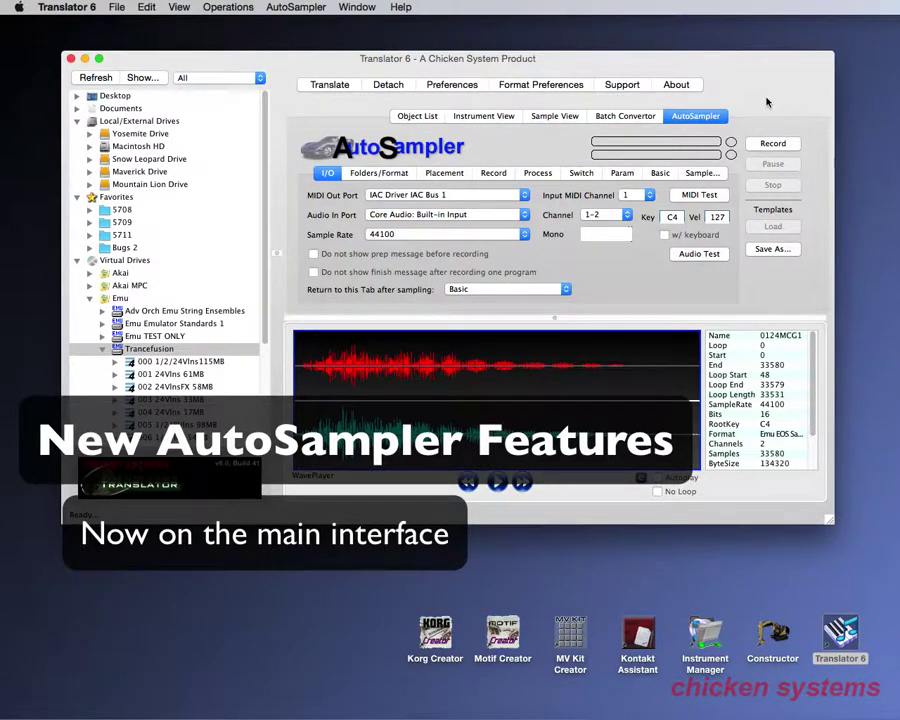
pyautogui.click(222, 8)
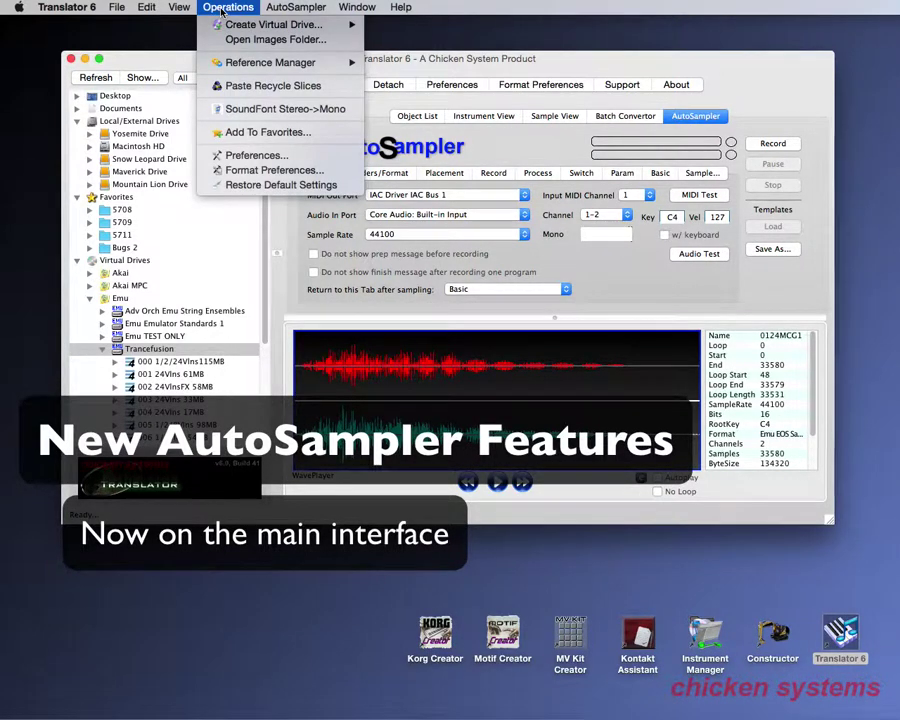
pyautogui.click(563, 67)
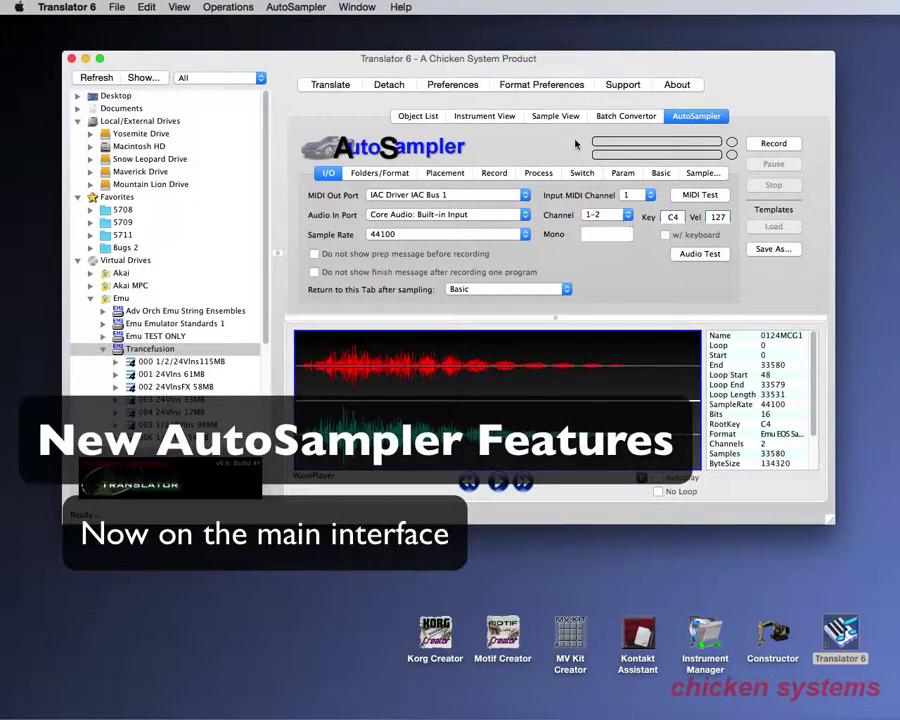
pyautogui.click(416, 118)
pyautogui.click(708, 119)
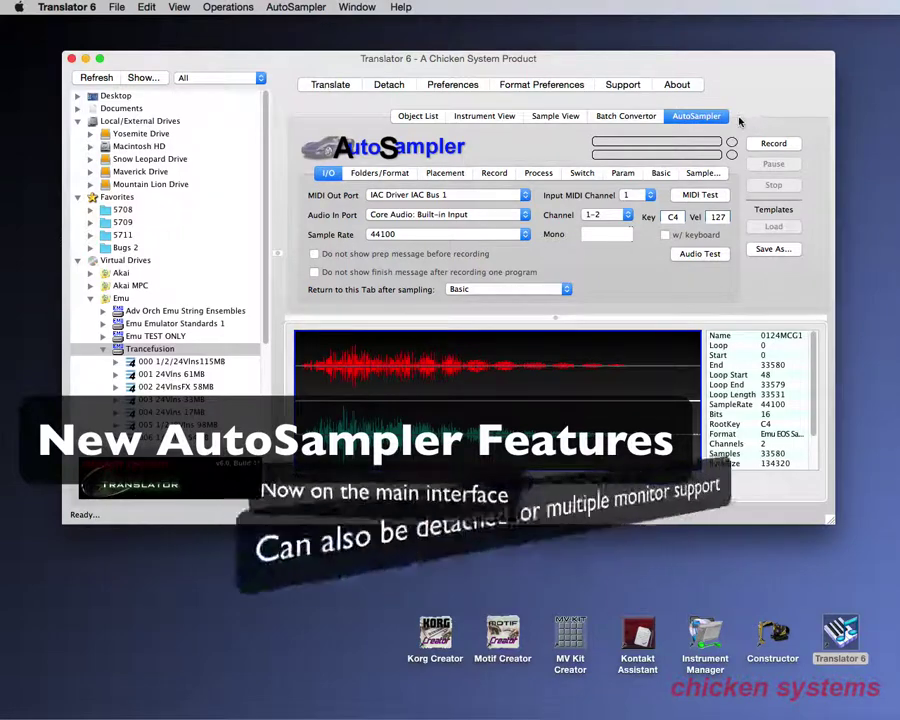
# Step: Float the AutoSampler in its own window, move it, re-dock it and show Process settings
pyautogui.click(388, 85)
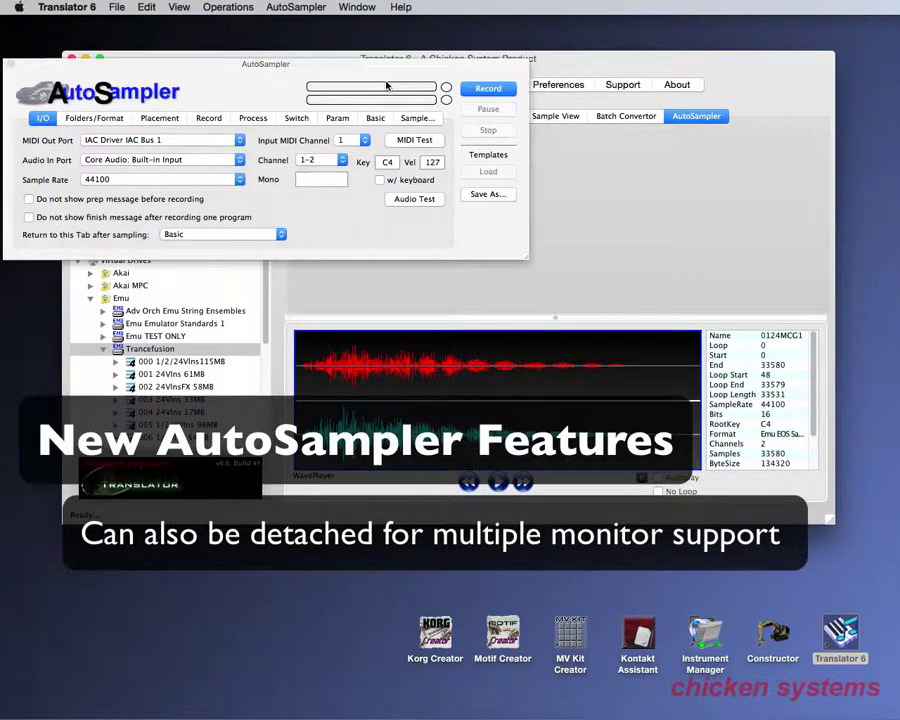
pyautogui.moveTo(166, 67); pyautogui.dragTo(454, 175)
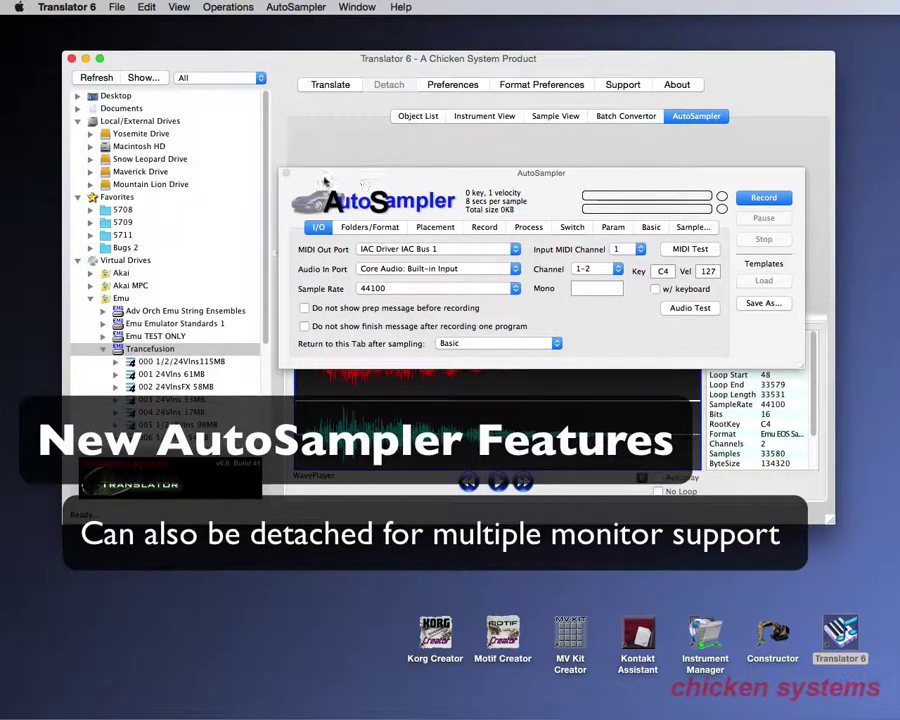
pyautogui.moveTo(320, 180); pyautogui.dragTo(222, 158)
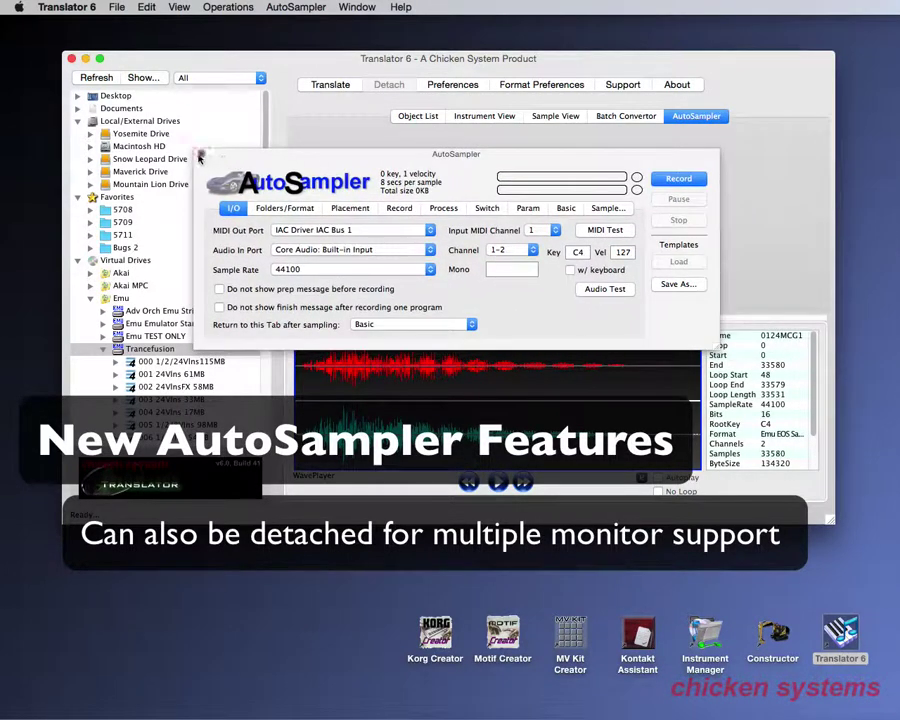
pyautogui.click(201, 155)
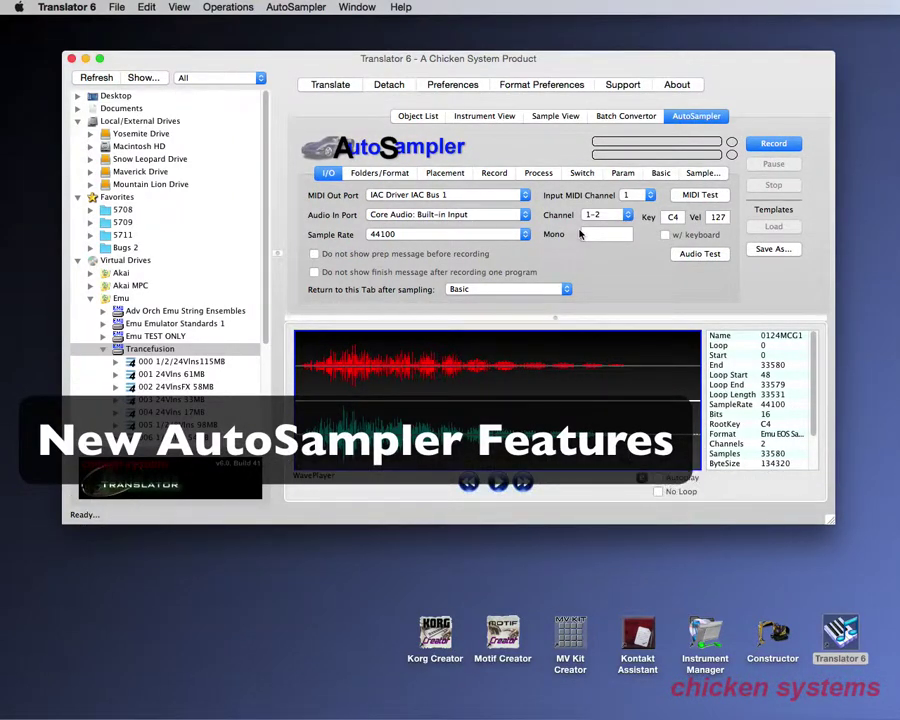
pyautogui.click(540, 174)
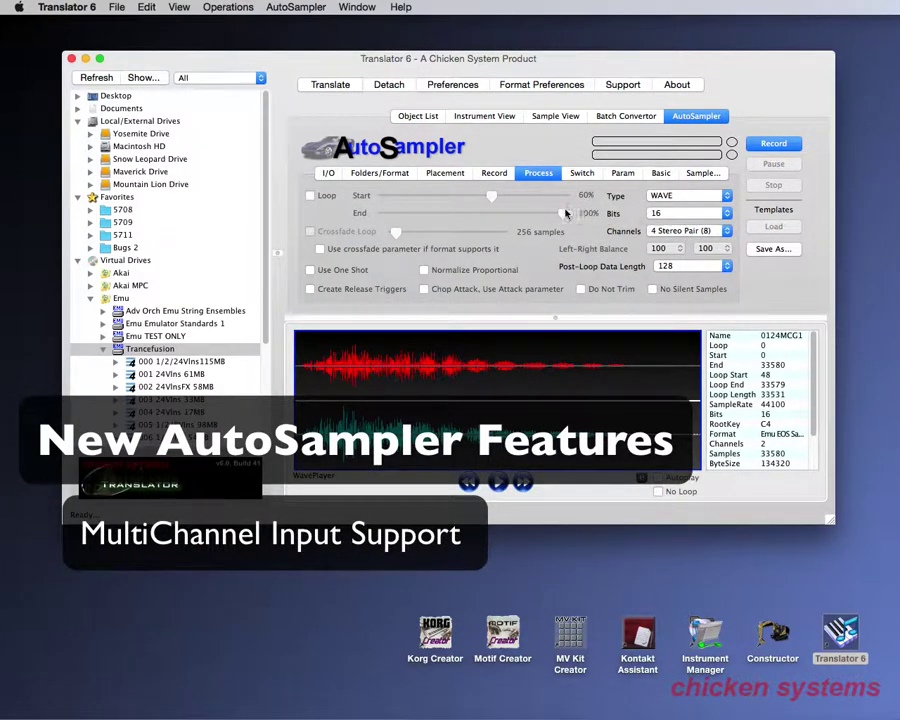
# Step: Keep the AutoSampler Channels setting at 4 Stereo Pair (8)
pyautogui.click(706, 234)
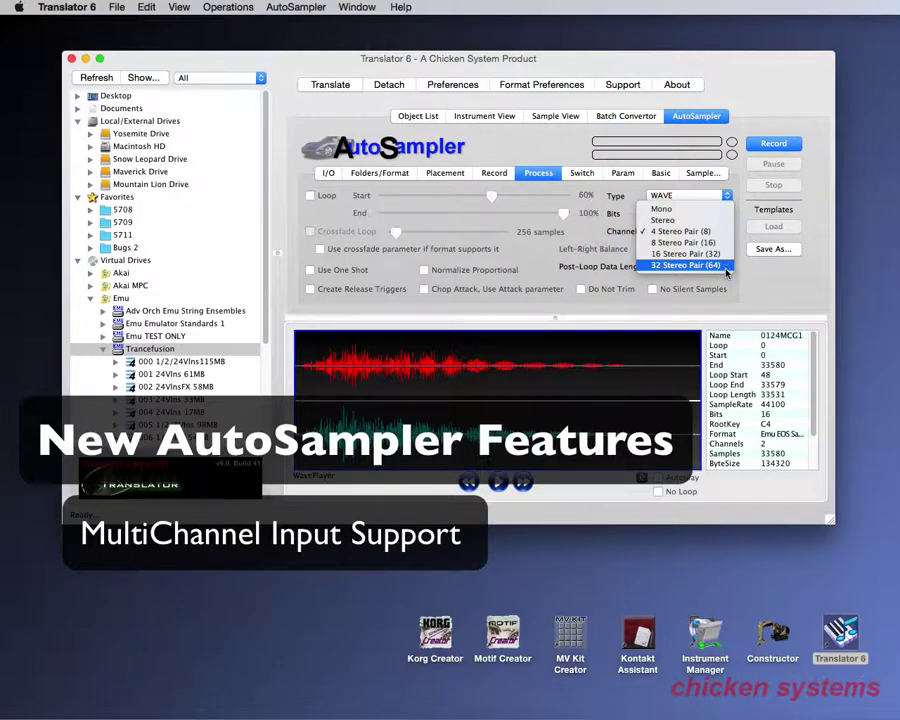
pyautogui.click(684, 236)
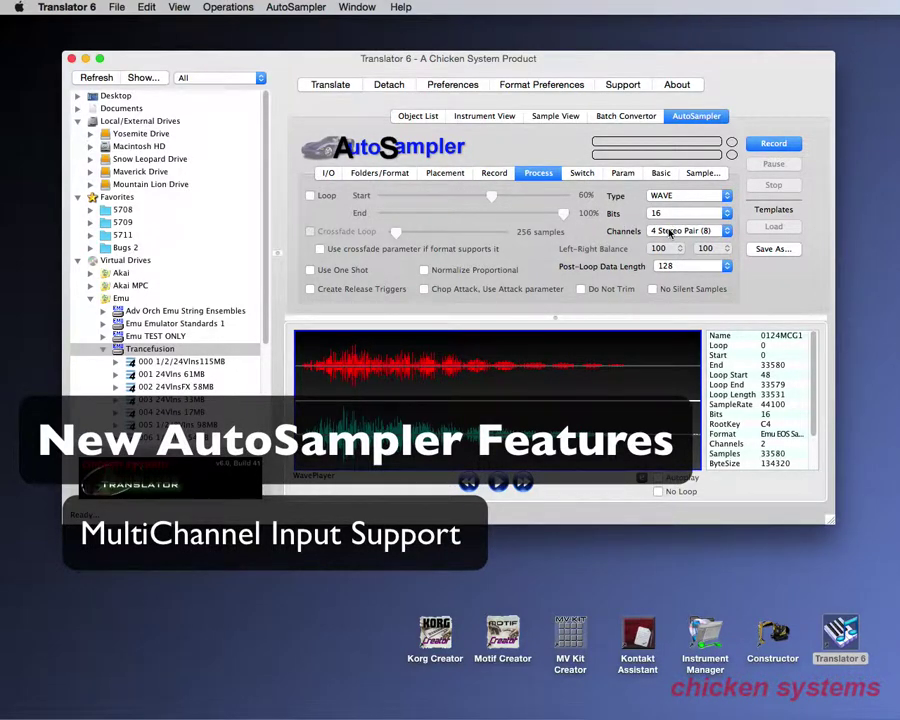
pyautogui.click(328, 173)
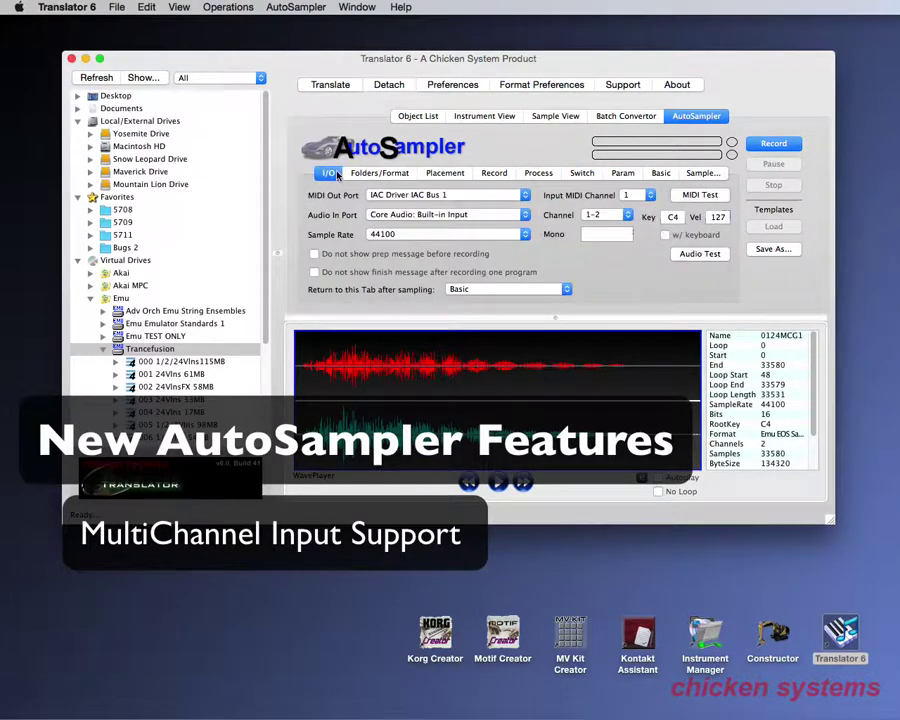
pyautogui.click(597, 214)
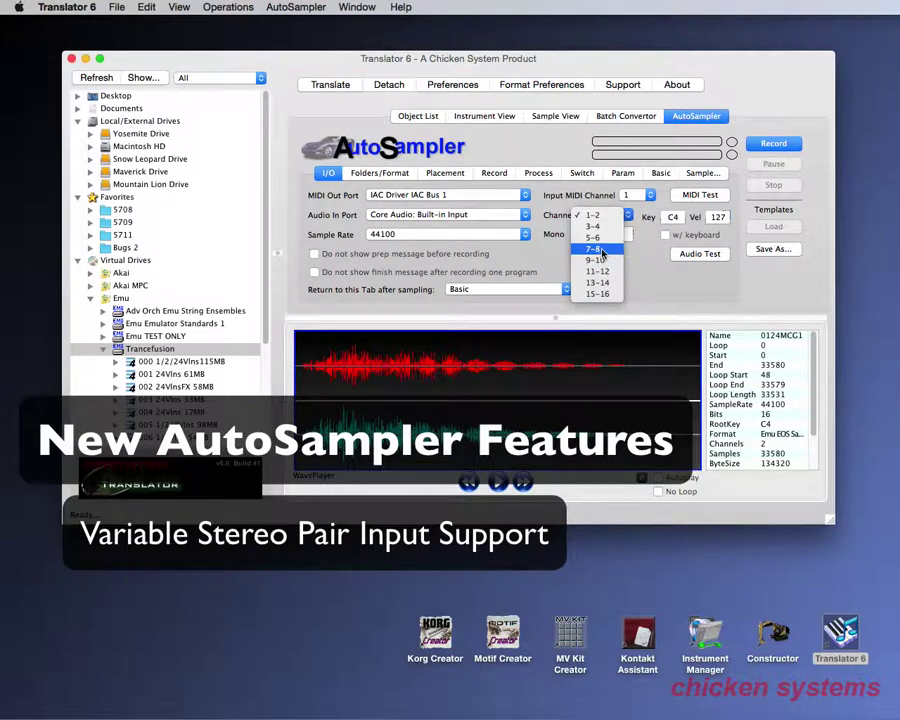
pyautogui.click(600, 249)
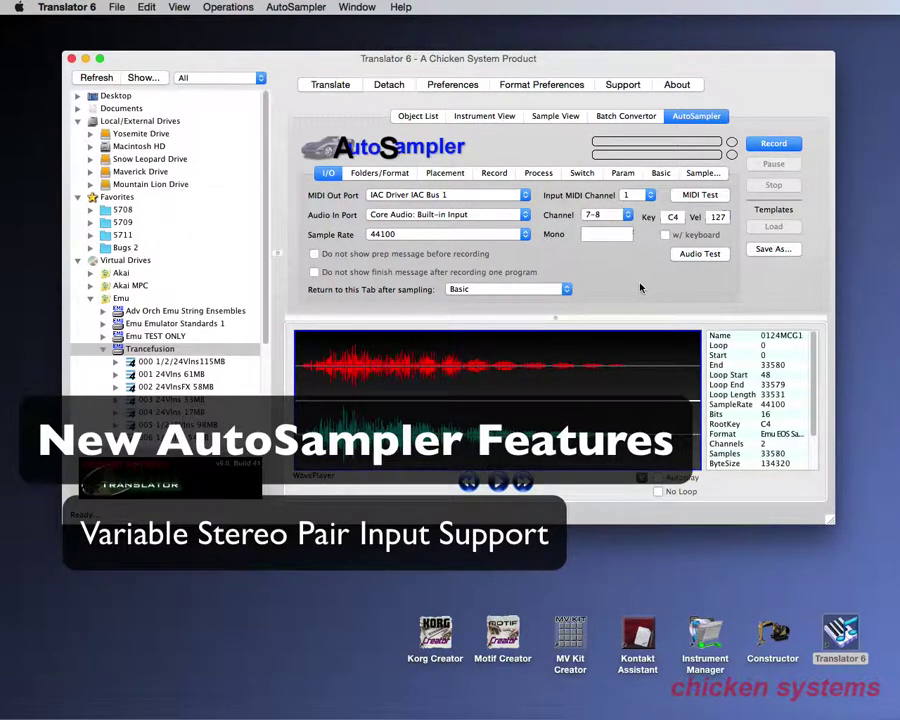
pyautogui.click(540, 174)
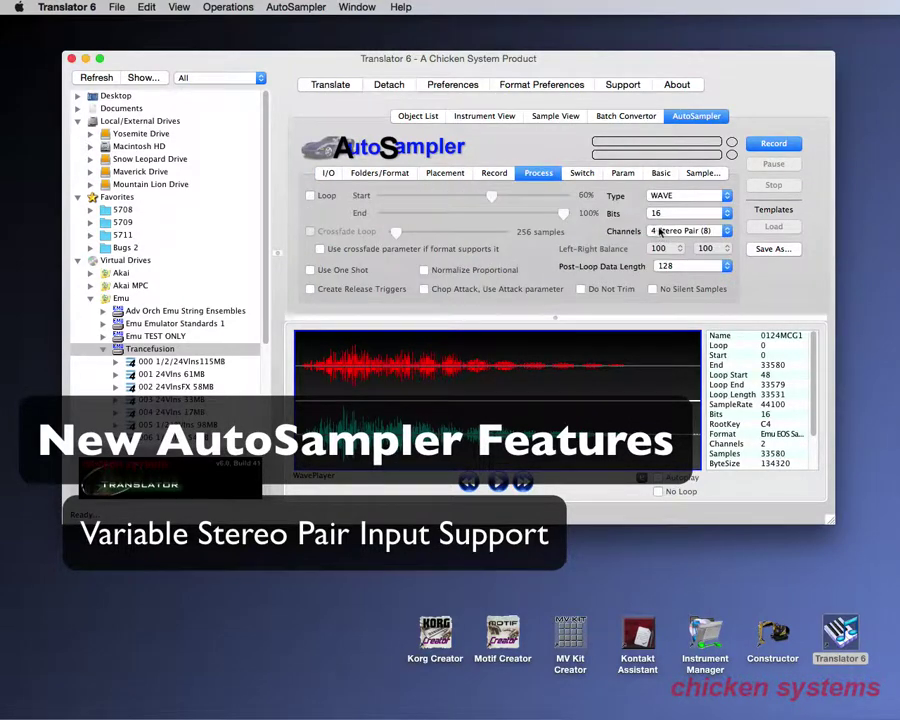
pyautogui.click(660, 232)
pyautogui.click(668, 218)
pyautogui.click(330, 174)
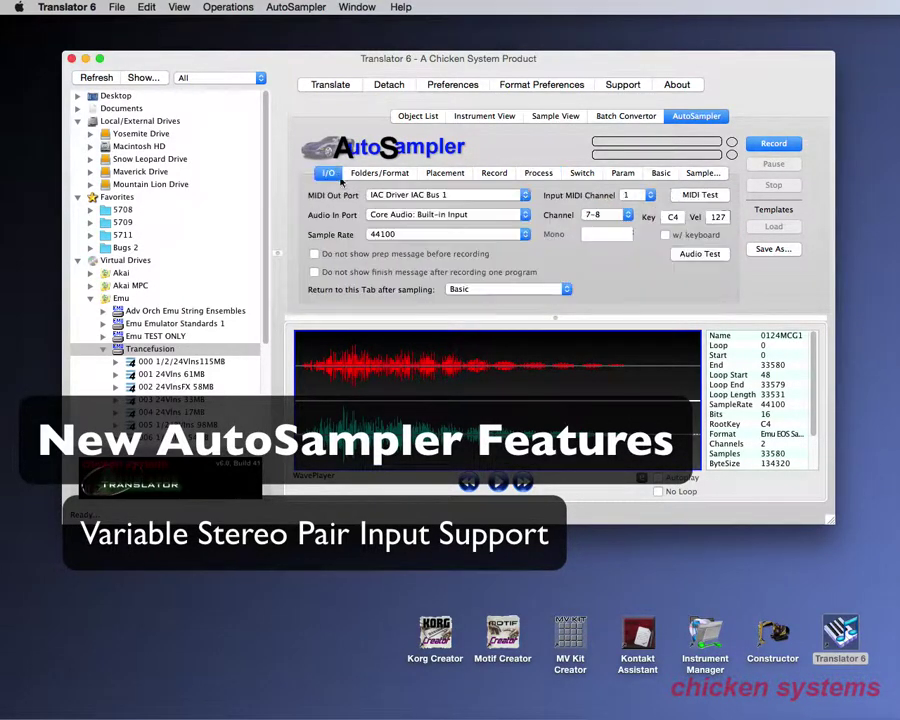
pyautogui.click(603, 218)
pyautogui.click(600, 250)
pyautogui.click(603, 215)
pyautogui.click(598, 147)
pyautogui.click(538, 173)
pyautogui.click(675, 231)
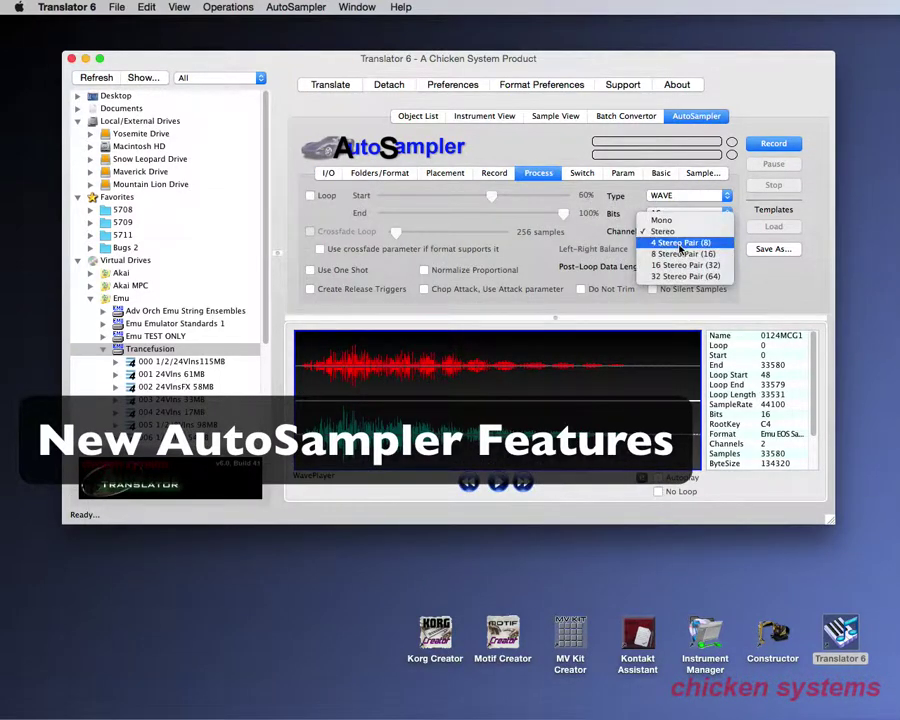
pyautogui.click(681, 243)
pyautogui.click(328, 173)
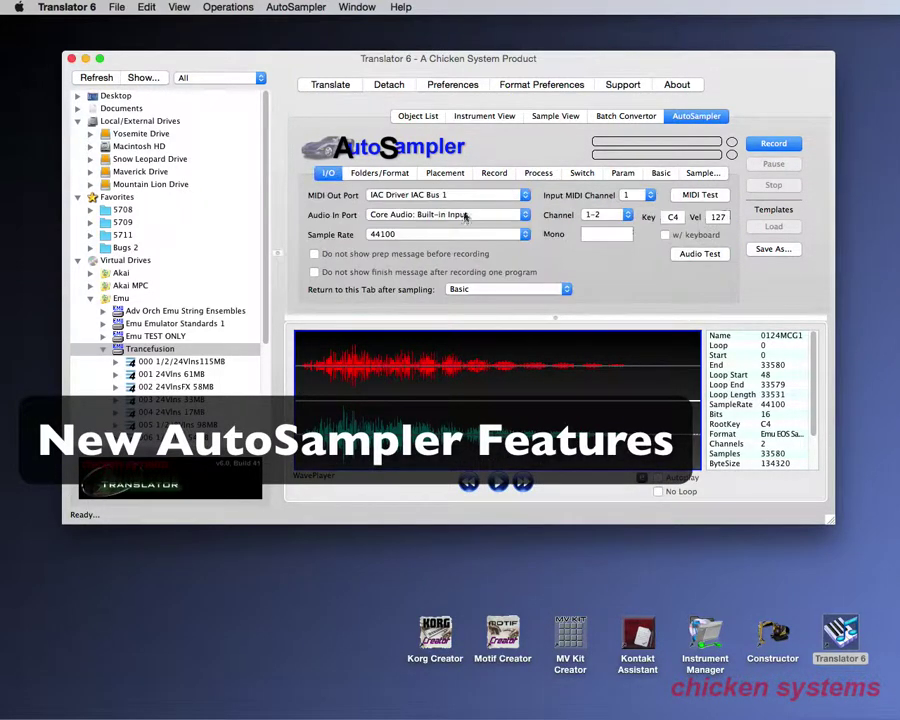
pyautogui.click(589, 233)
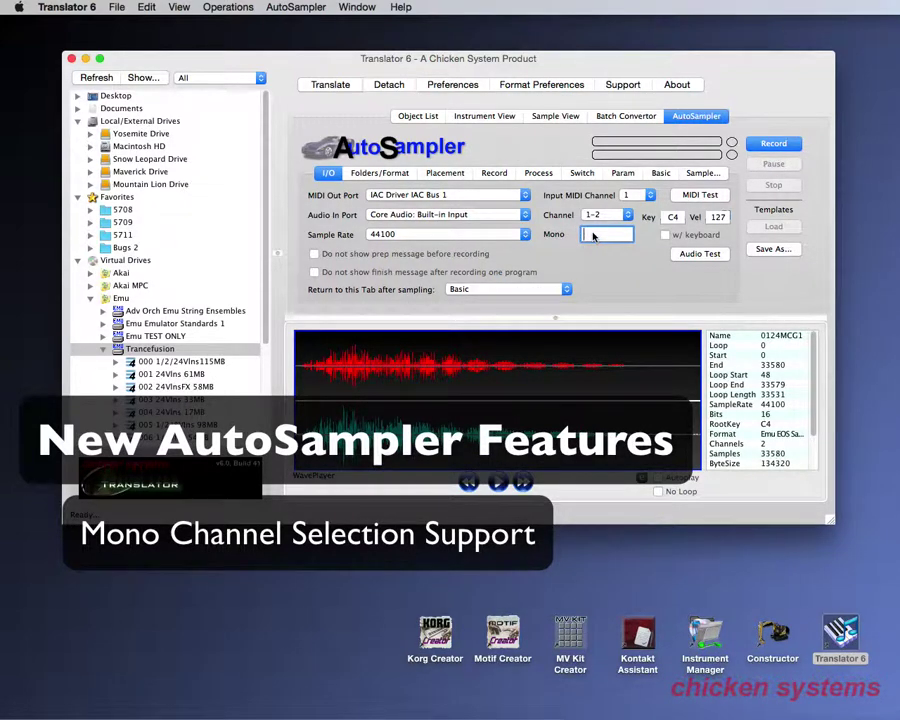
pyautogui.write('1.3.4.6')
pyautogui.doubleClick(593, 236)
pyautogui.click(618, 234)
pyautogui.click(606, 215)
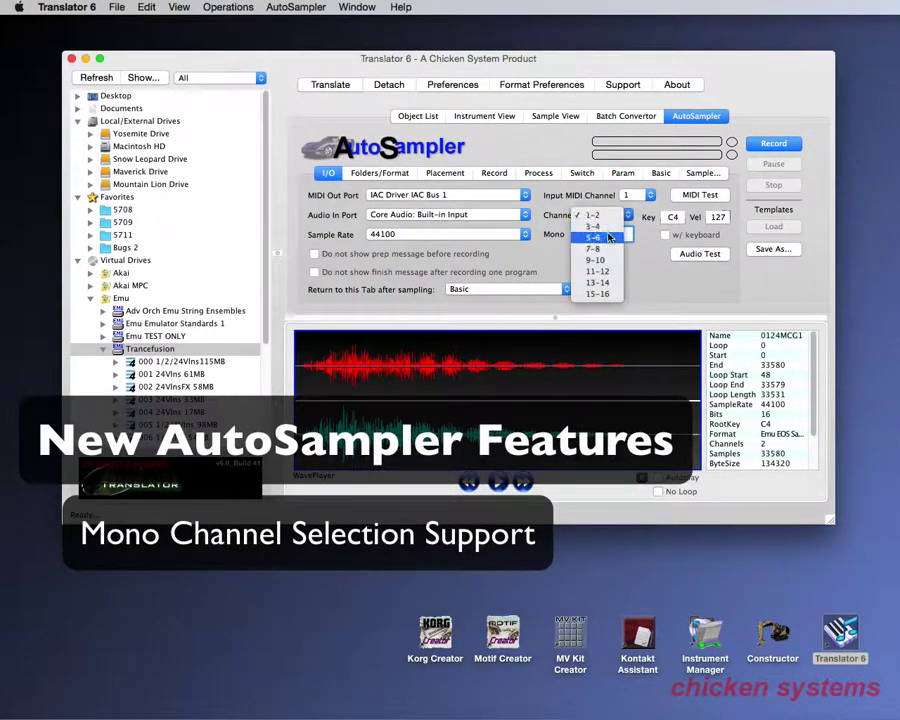
pyautogui.click(610, 216)
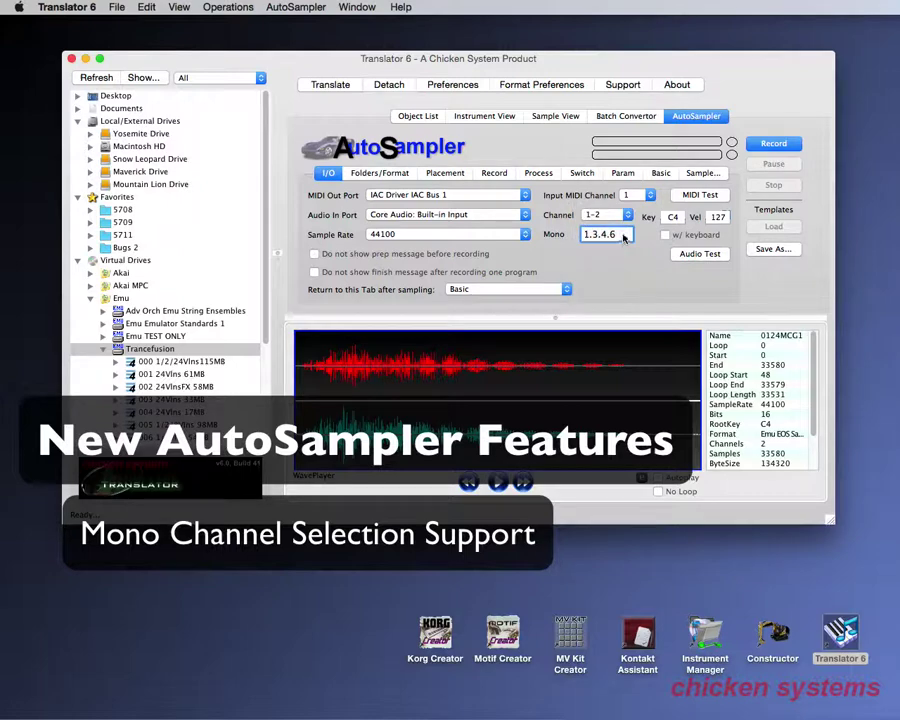
pyautogui.doubleClick(620, 236)
pyautogui.press('BackSpace')
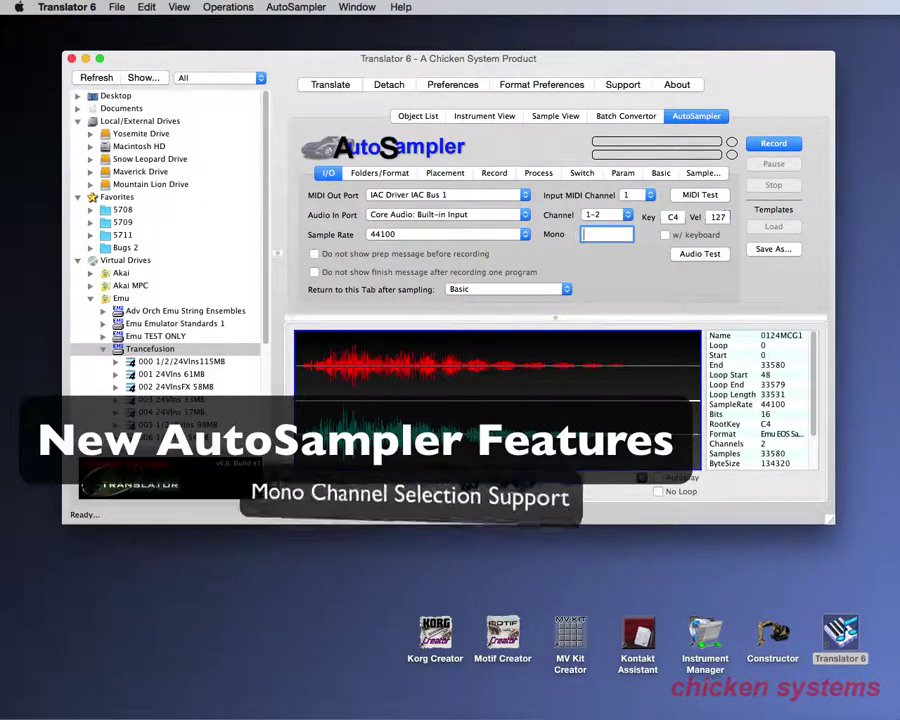
# Step: Show the Folders/Format settings and toggle Create Folder Per Area on and back off
pyautogui.click(397, 176)
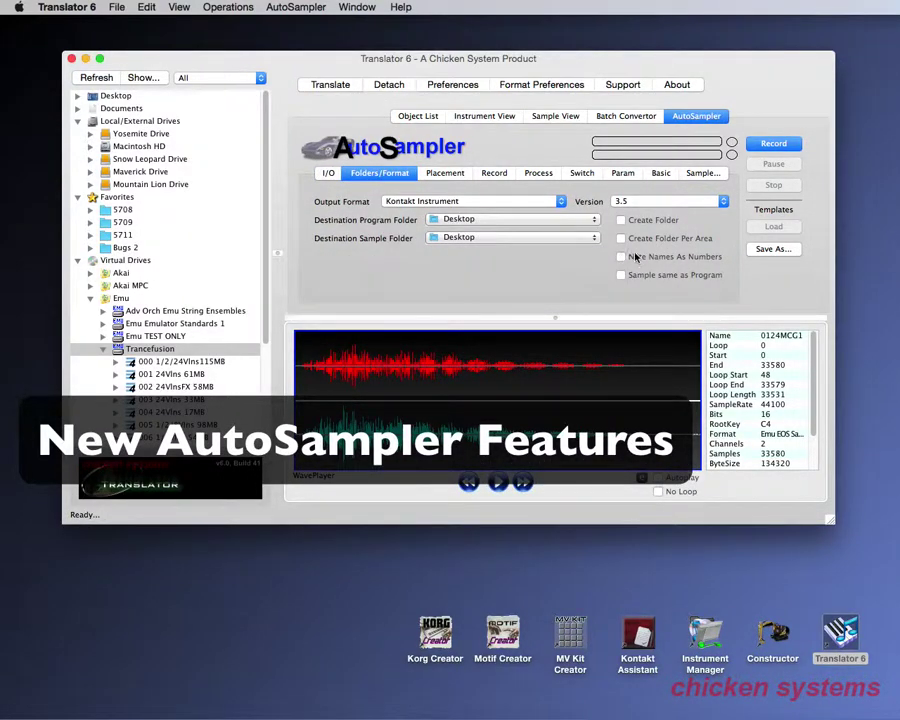
pyautogui.click(642, 240)
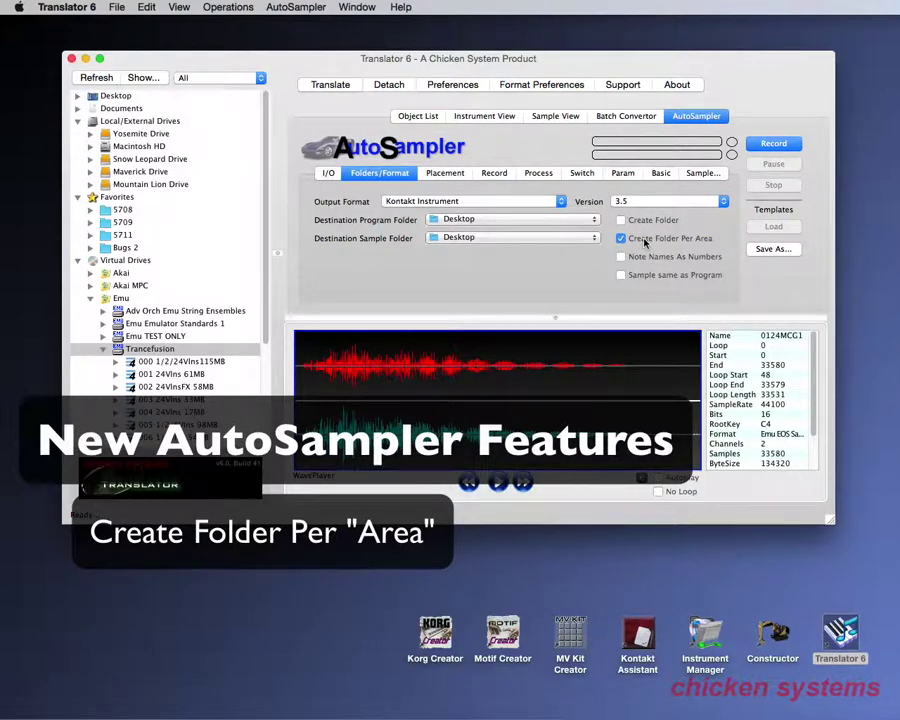
pyautogui.click(645, 240)
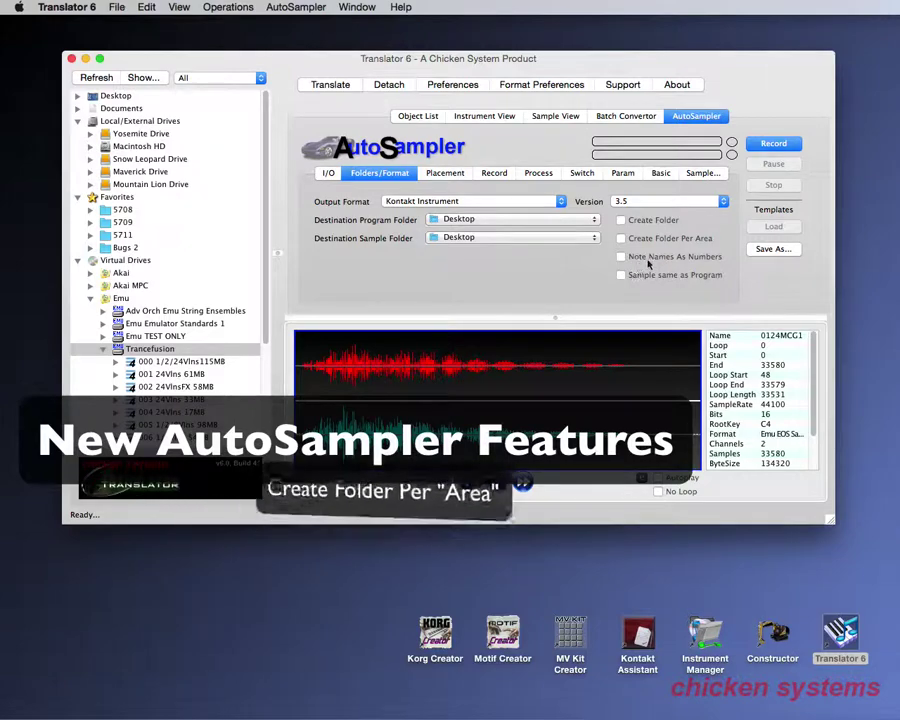
# Step: Check the Output Format list, keeping Kontakt Instrument, and leave Note Names As Numbers off
pyautogui.click(648, 258)
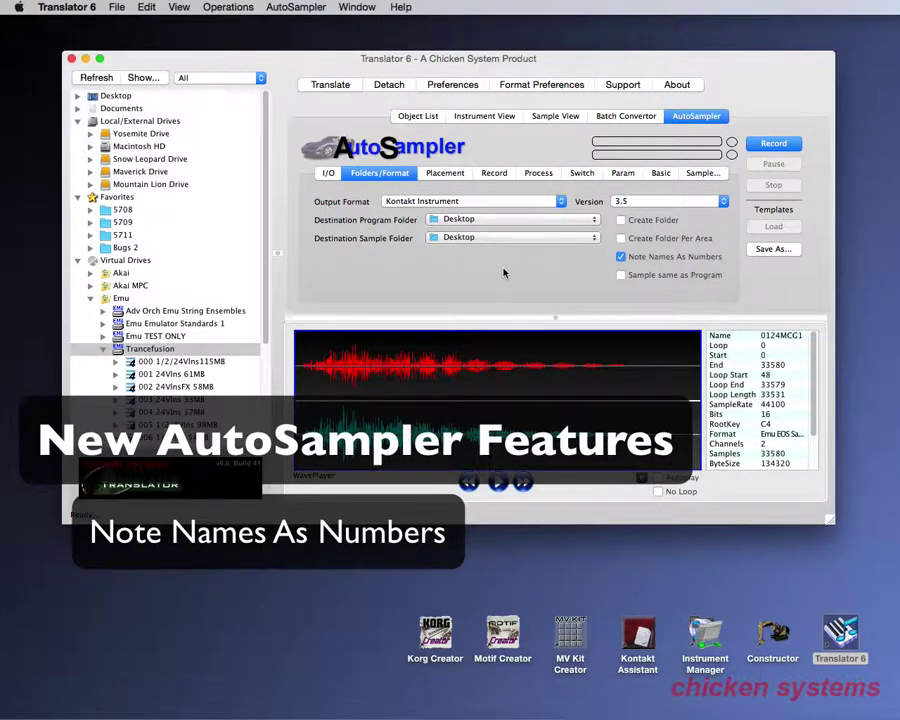
pyautogui.click(486, 202)
pyautogui.click(486, 202)
pyautogui.click(625, 257)
# Step: Toggle Note Names As Numbers on and off, then show the Placement settings
pyautogui.click(622, 258)
pyautogui.click(622, 258)
pyautogui.click(444, 174)
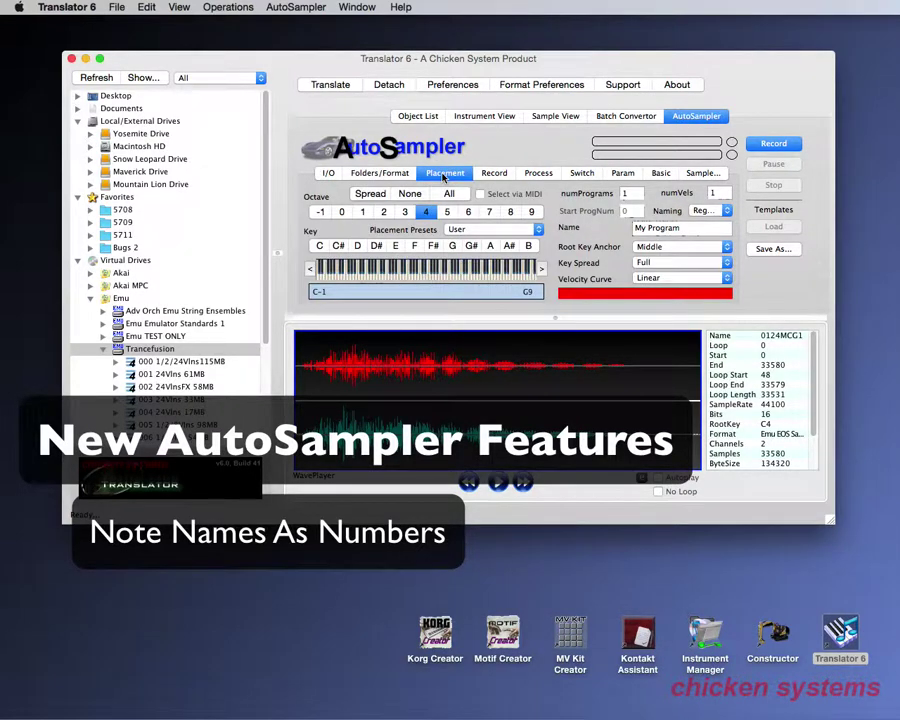
# Step: Browse the Naming scheme list several times, leaving Regular selected
pyautogui.click(712, 211)
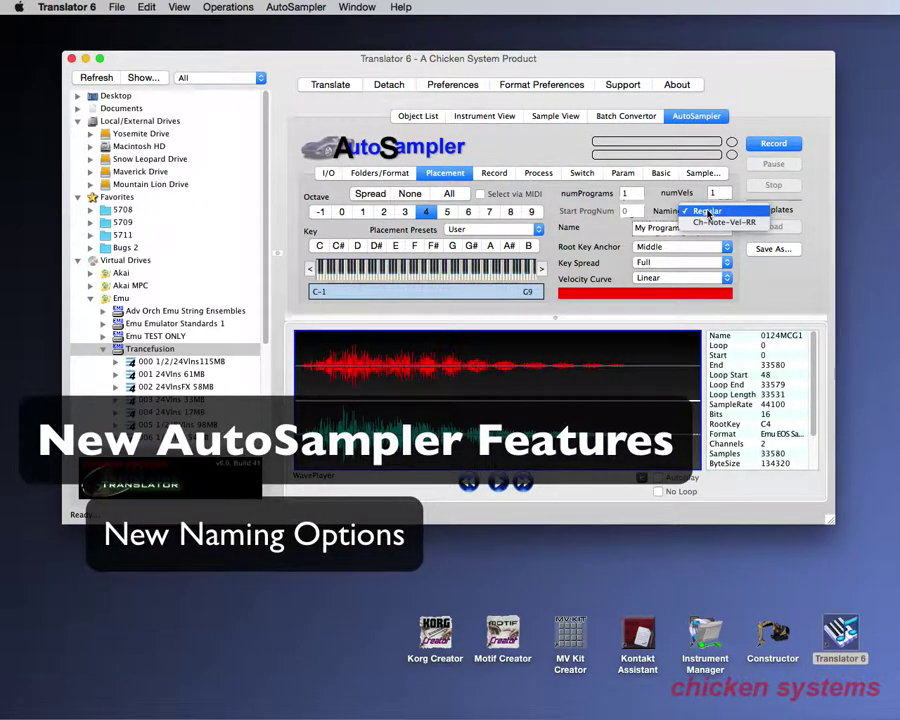
pyautogui.click(708, 212)
pyautogui.click(712, 212)
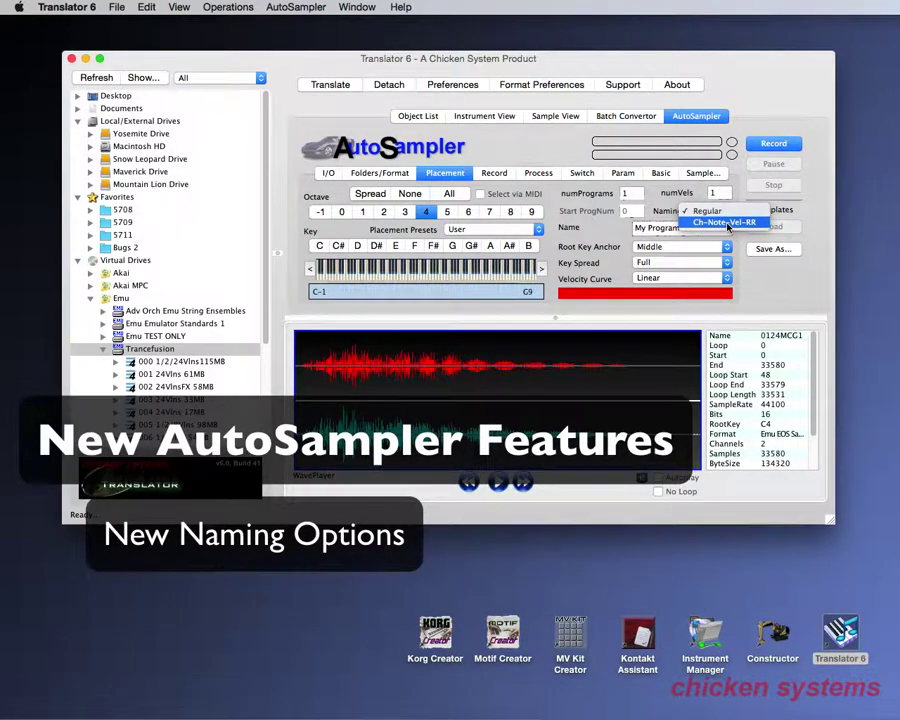
pyautogui.click(670, 228)
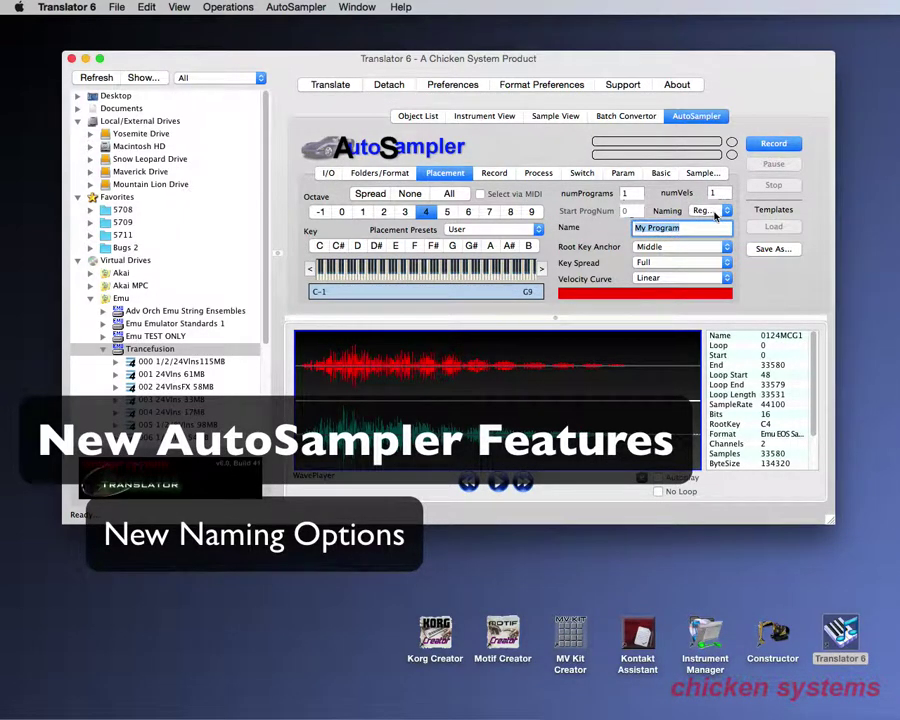
pyautogui.click(705, 211)
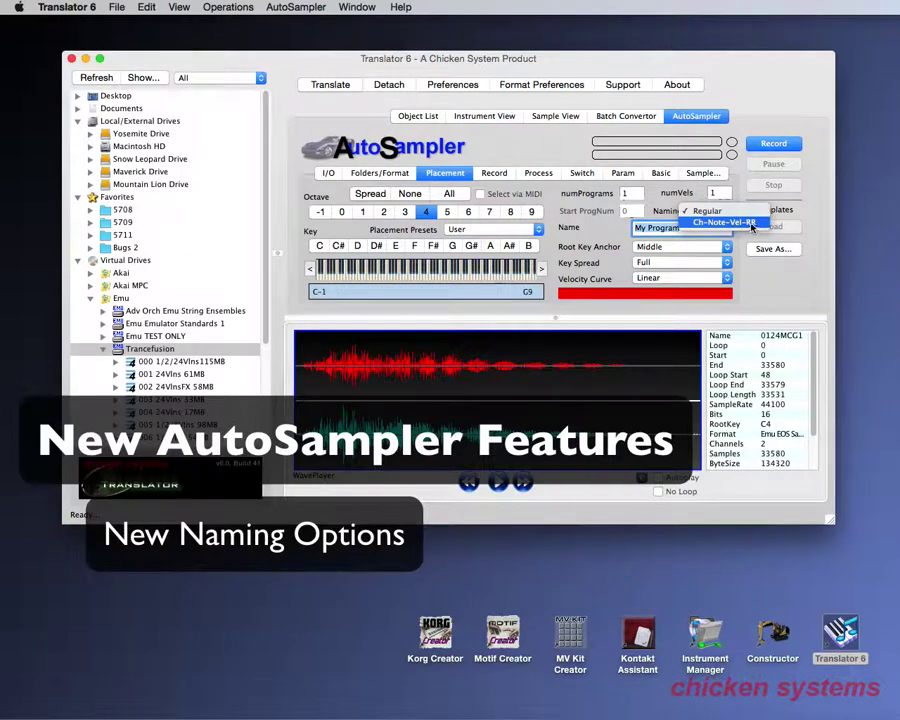
pyautogui.click(728, 213)
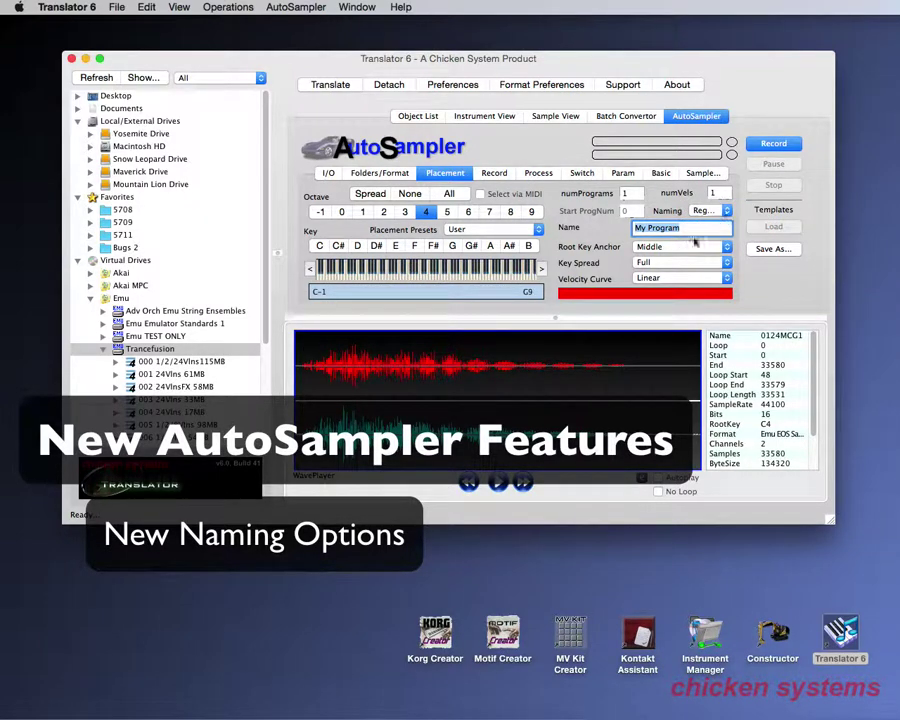
# Step: On the Record settings, toggle Allow Separate Lengths and leave it as before
pyautogui.click(494, 174)
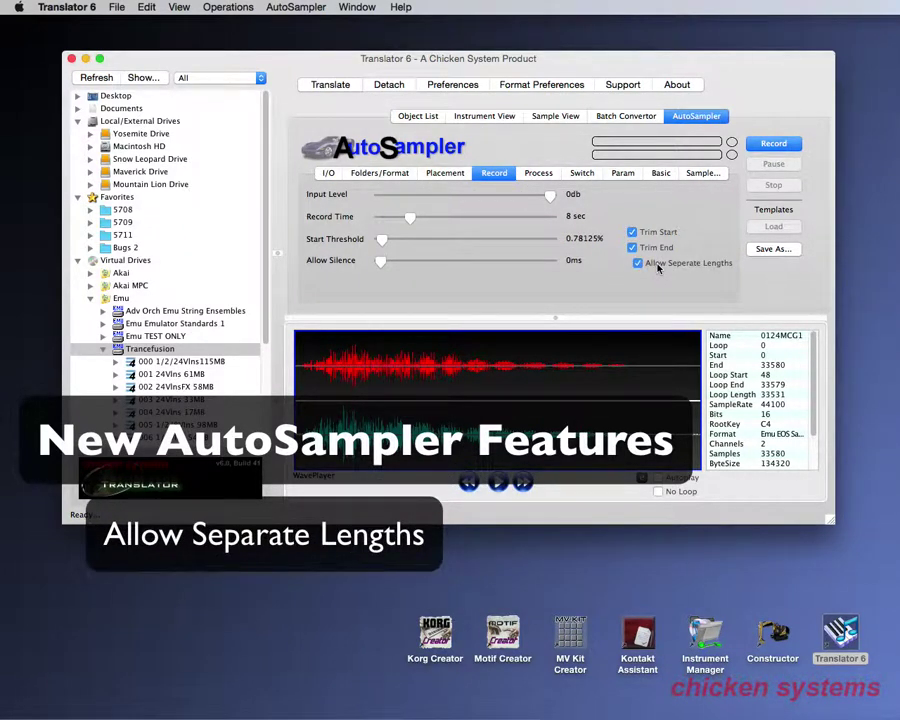
pyautogui.click(658, 267)
pyautogui.click(656, 264)
# Step: On the Process settings, toggle No Silent Samples on and back off
pyautogui.click(537, 173)
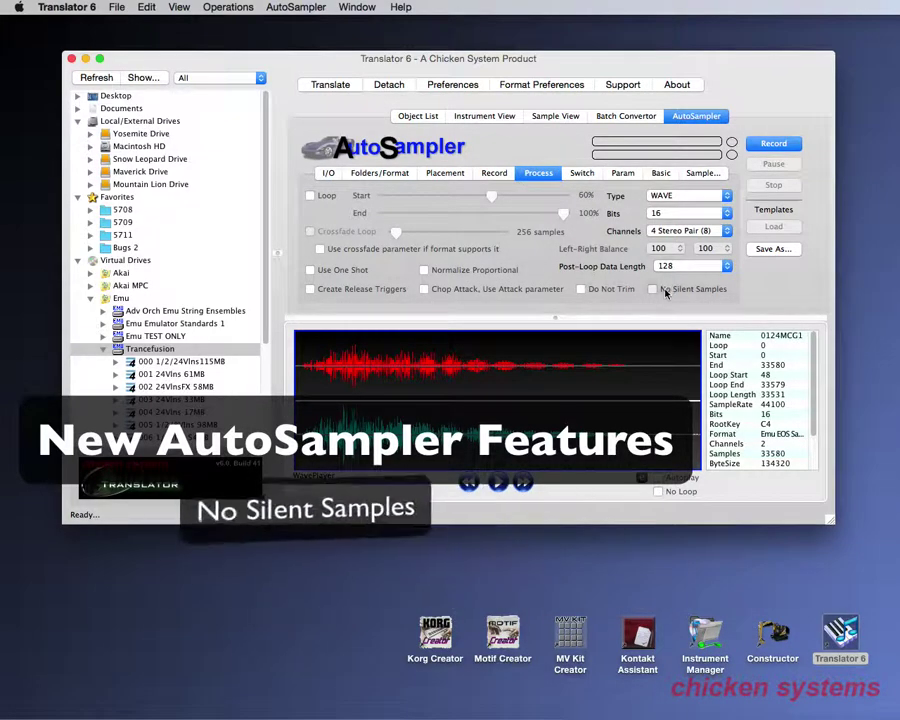
pyautogui.click(665, 292)
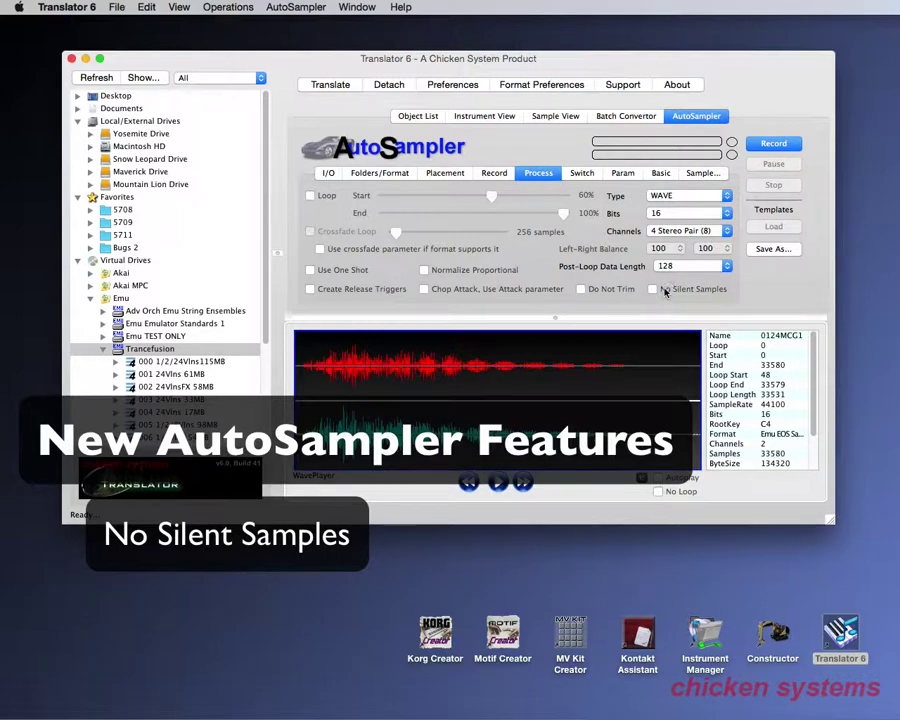
pyautogui.click(665, 292)
# Step: Toggle No Silent Samples, try KeySwitch, Controller Switch and Round Robin, then show Param settings
pyautogui.click(653, 289)
pyautogui.click(659, 291)
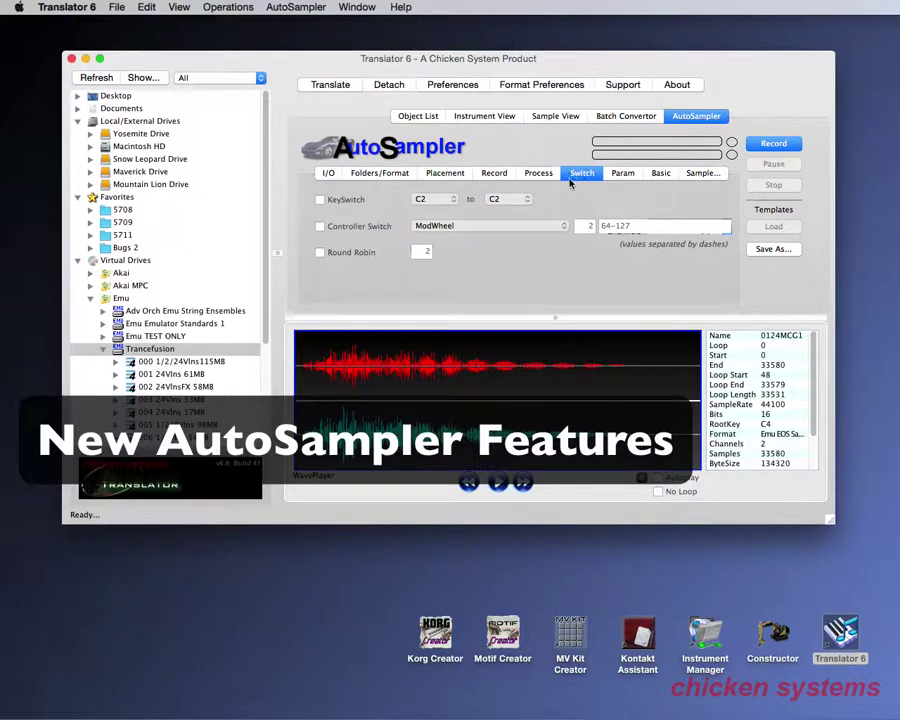
pyautogui.click(321, 200)
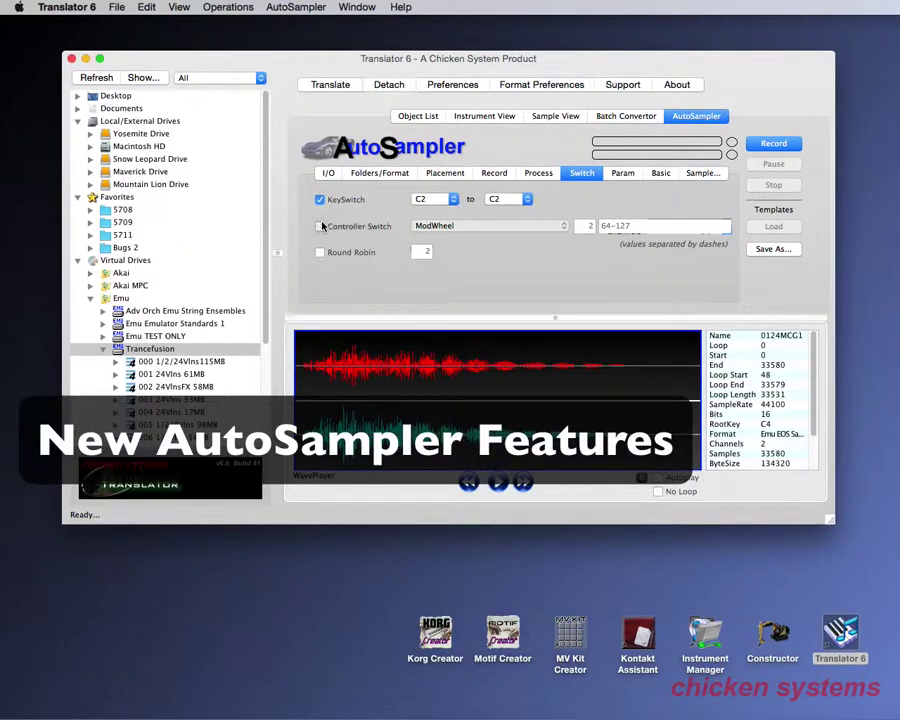
pyautogui.click(321, 226)
pyautogui.click(322, 253)
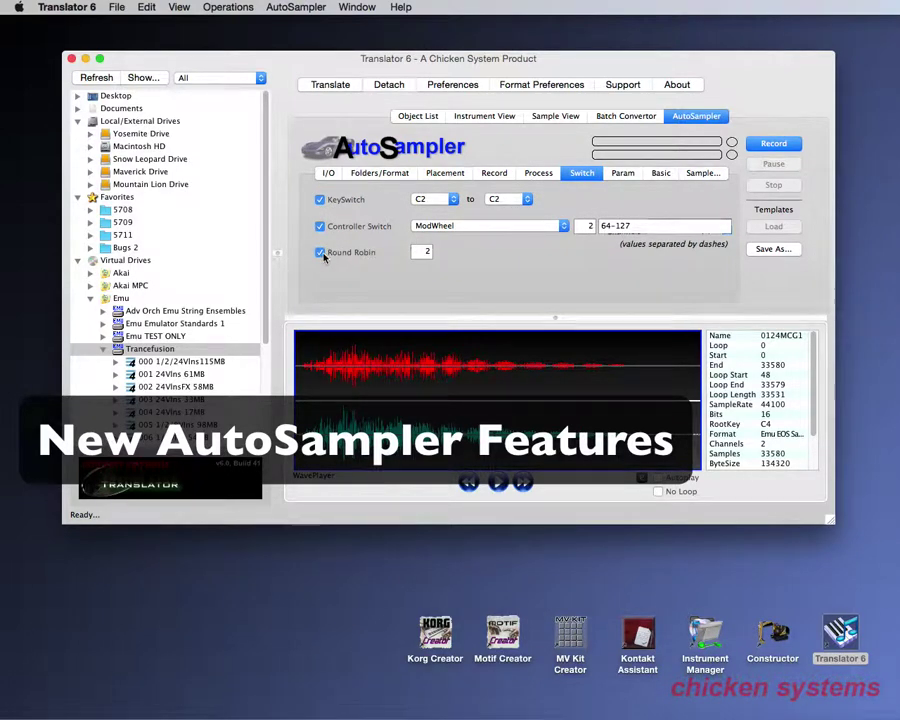
pyautogui.click(321, 253)
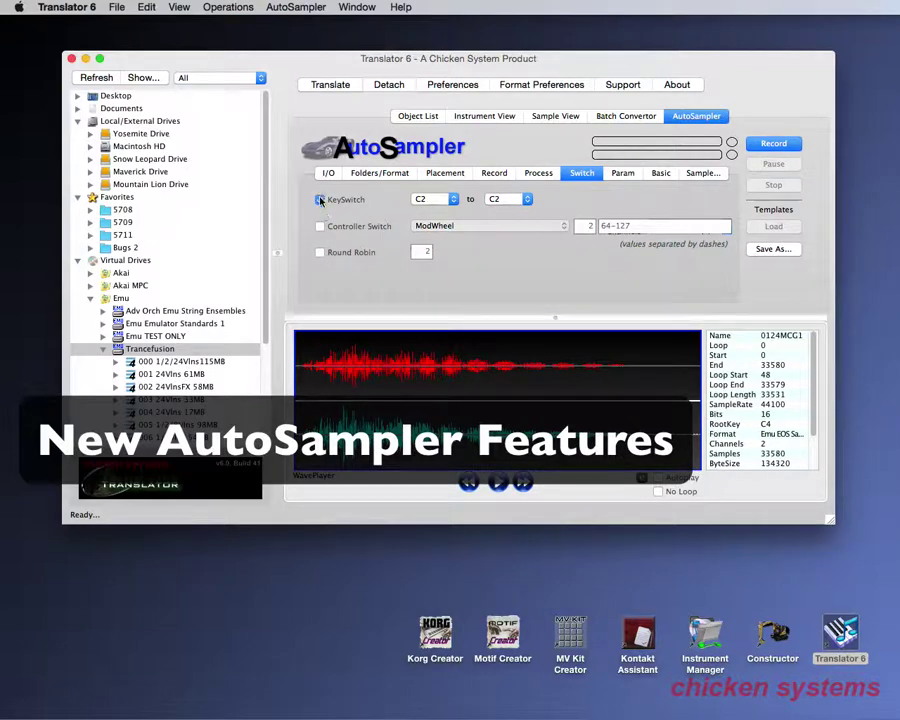
pyautogui.click(622, 175)
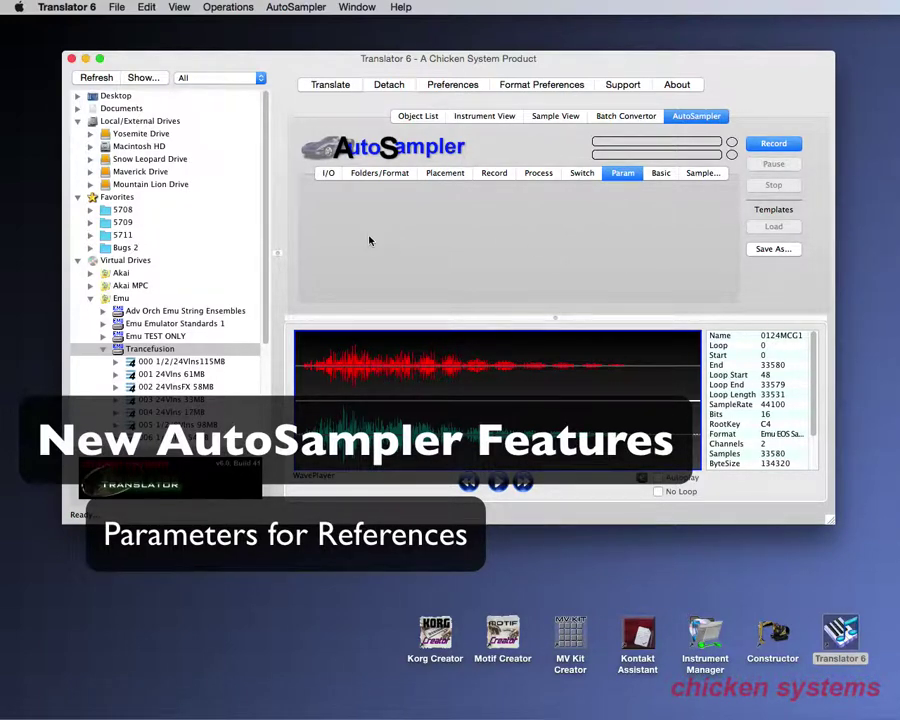
# Step: Show the AutoSampler Basic page: My Program, User placement preset, 8 sec record time
pyautogui.click(660, 173)
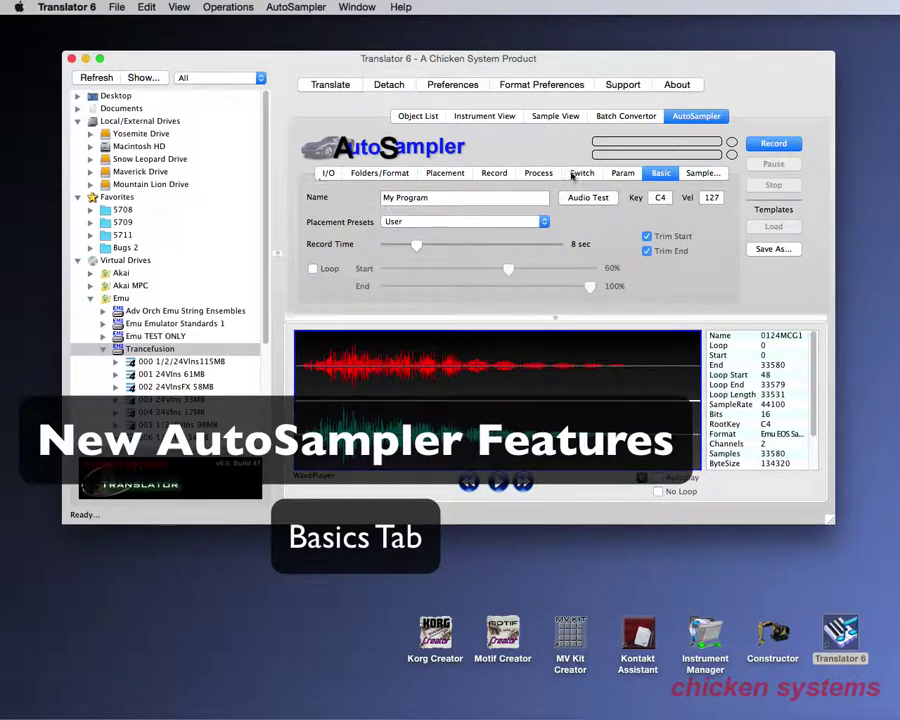
pyautogui.click(659, 175)
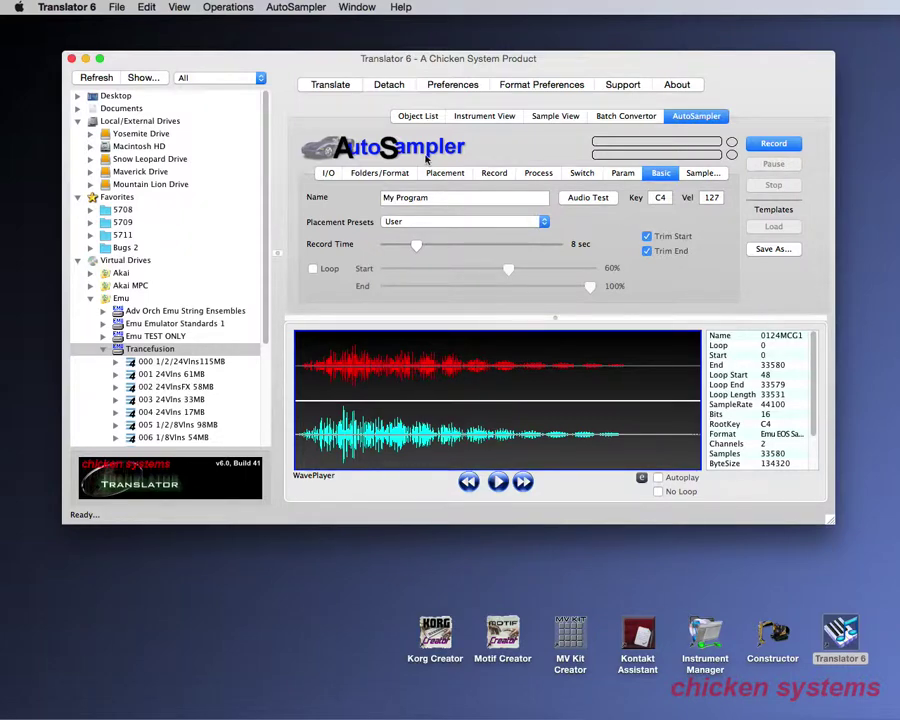
# Step: From the Object List, open translate options for the 004 24Vlns 17MB bank
pyautogui.click(417, 117)
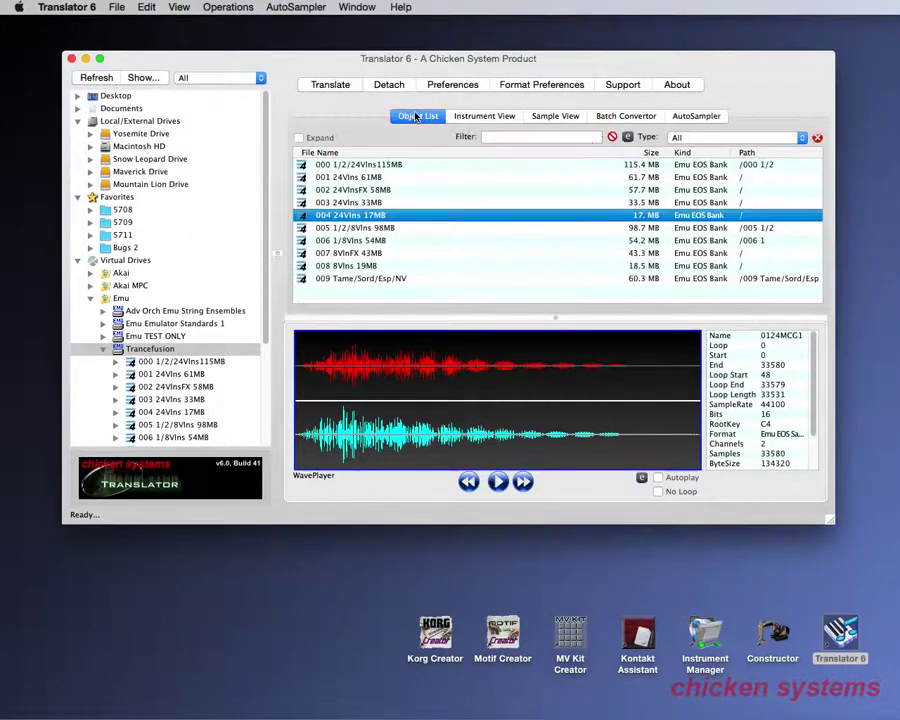
pyautogui.click(357, 204)
pyautogui.click(354, 216)
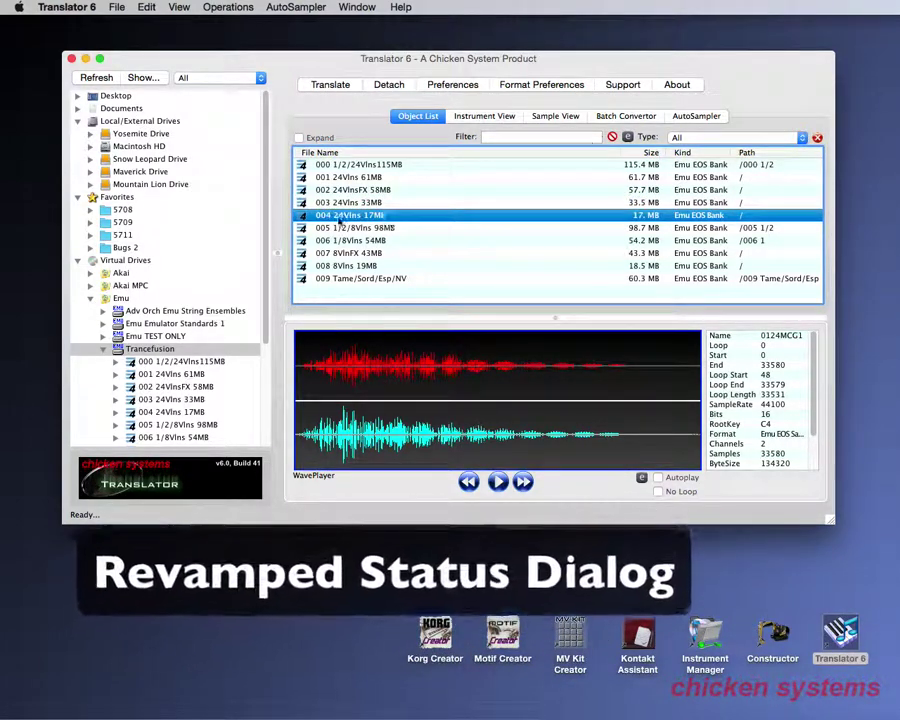
pyautogui.doubleClick(337, 217)
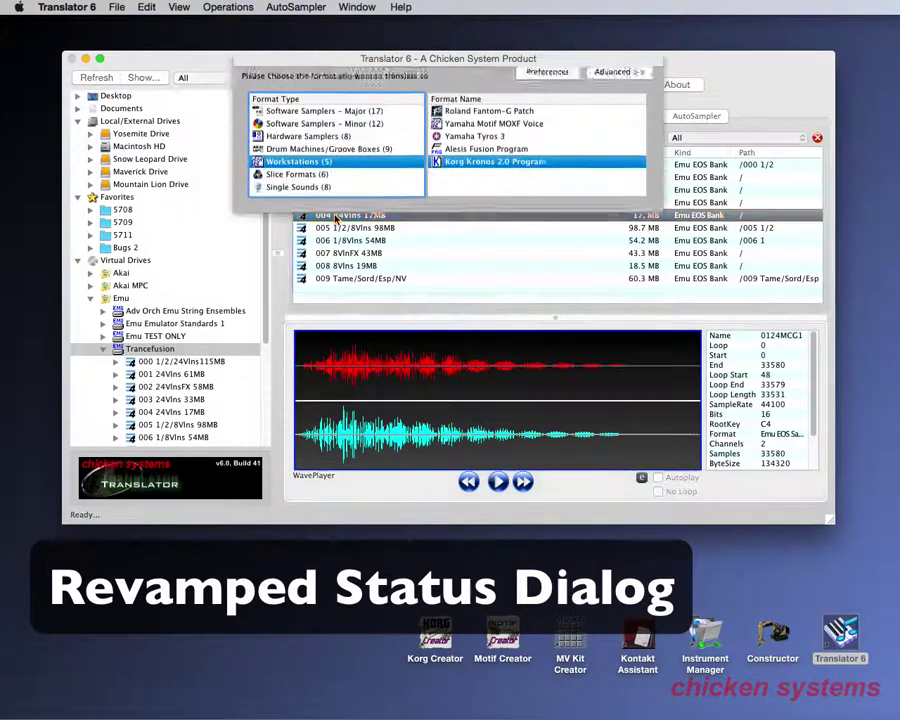
# Step: Choose Software Samplers - Major, keeping Kontakt 3.5 Instrument with Desktop folders
pyautogui.click(316, 230)
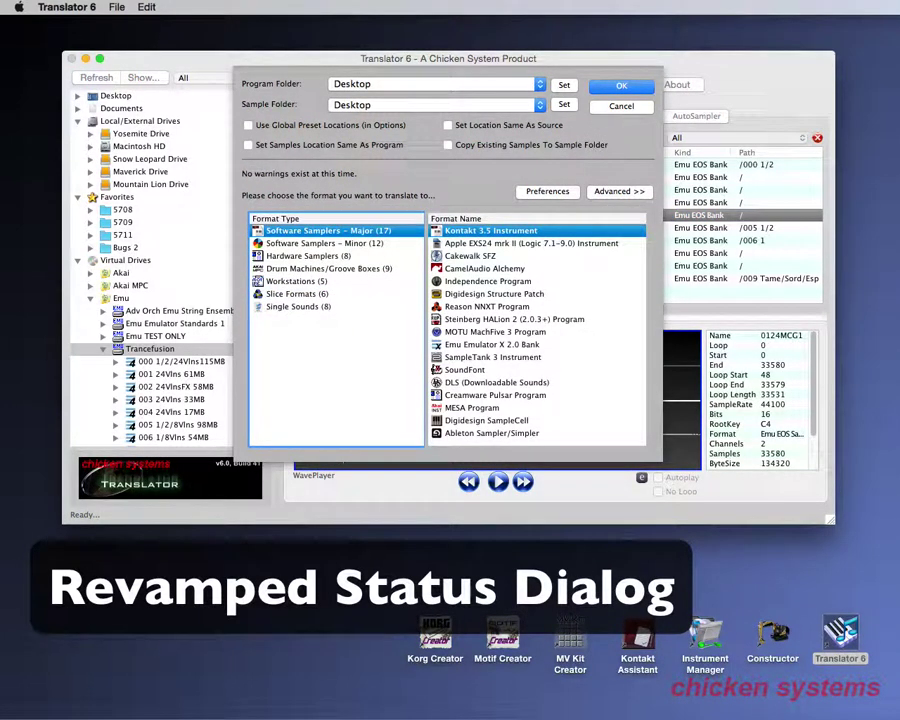
pyautogui.press('super+Tab')
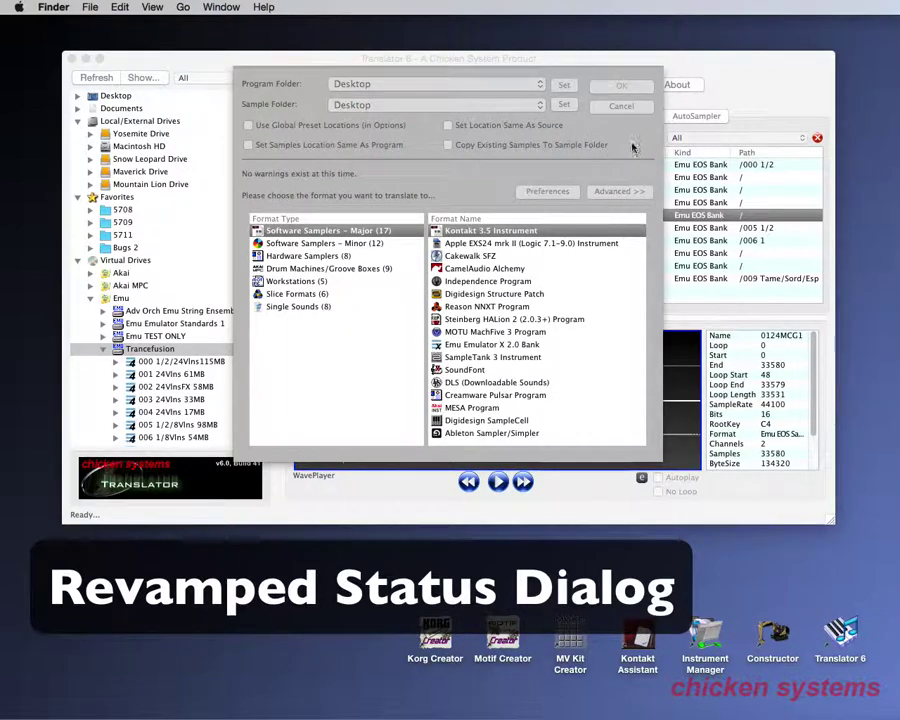
pyautogui.press('super+Tab')
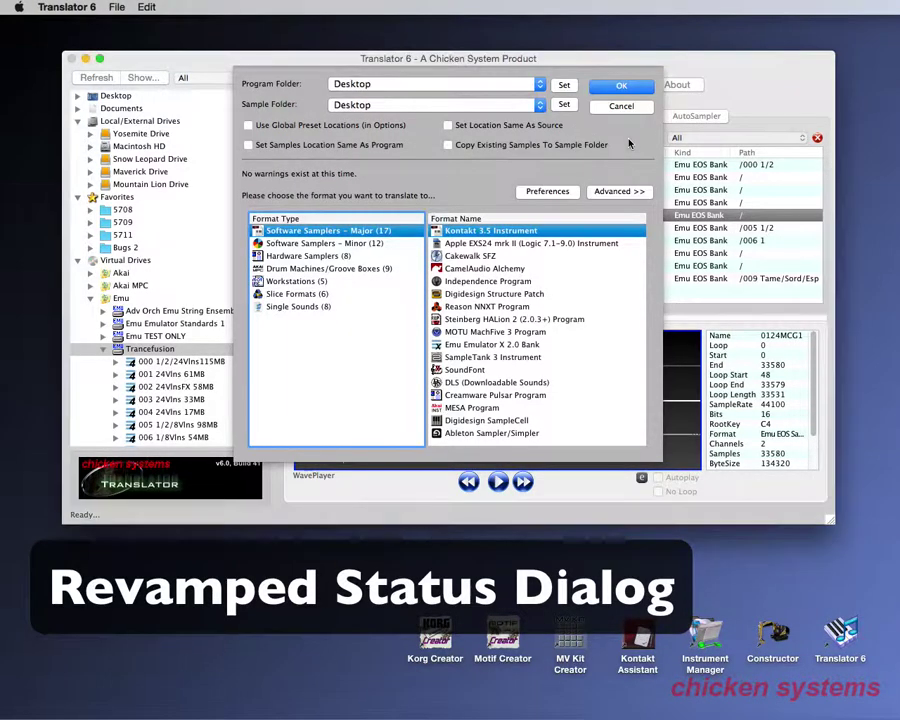
# Step: Translate the 004 24Vlns 17MB bank to Kontakt 3.5 on the Desktop and dismiss the finished message
pyautogui.click(620, 88)
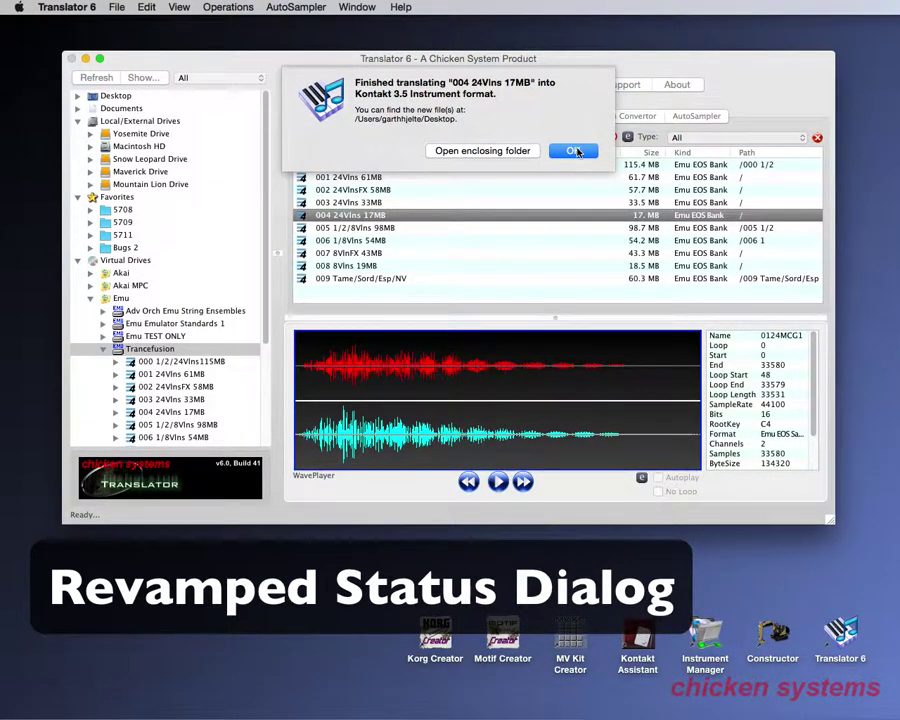
pyautogui.click(573, 151)
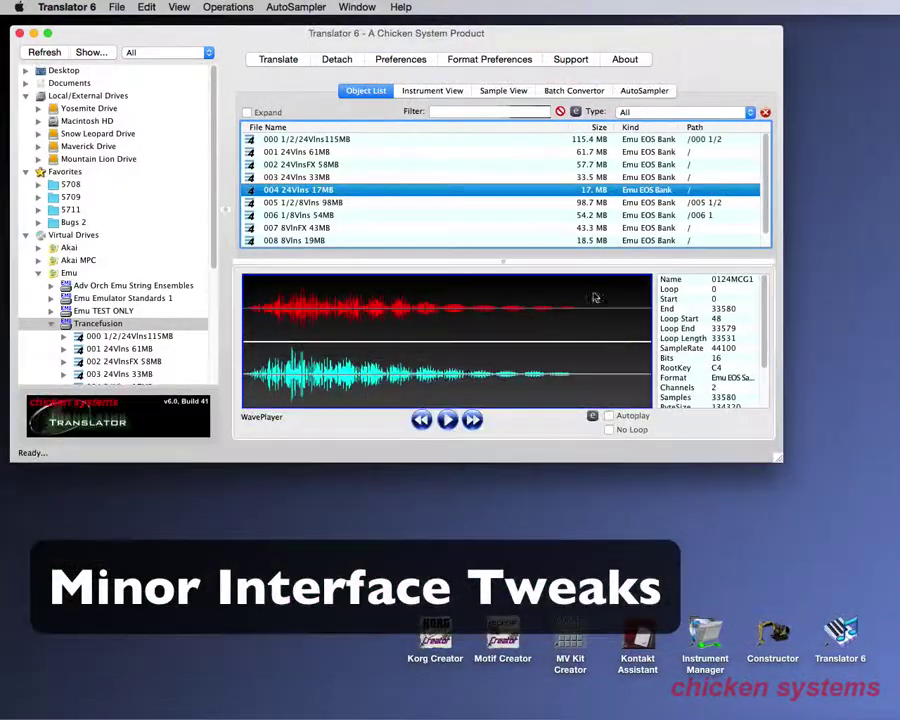
# Step: Go back to the bank file list, then enlarge, maximize, restore and nudge the main window
pyautogui.click(658, 90)
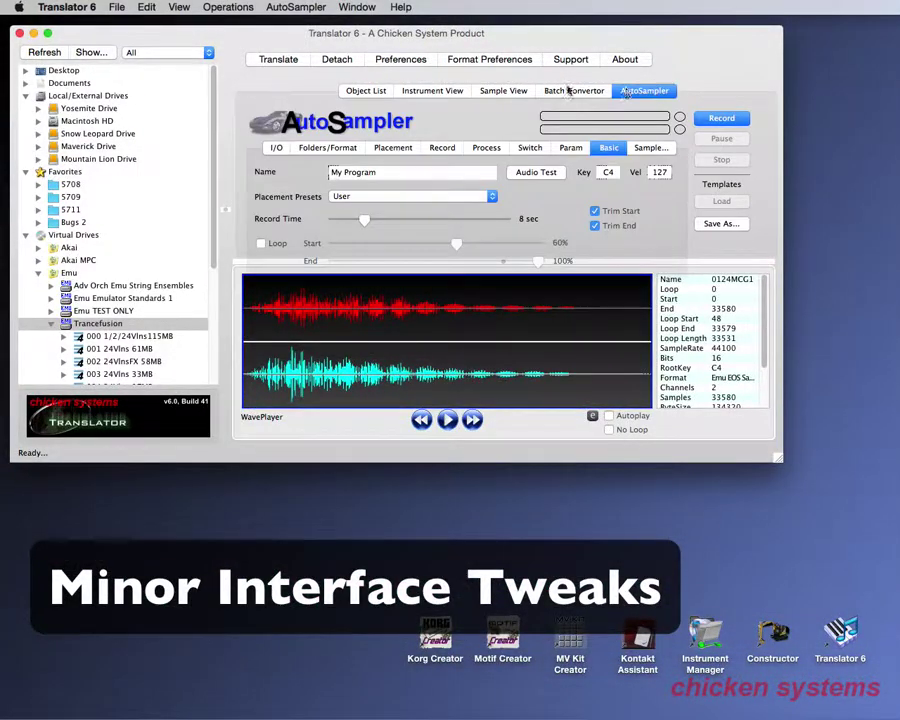
pyautogui.click(355, 90)
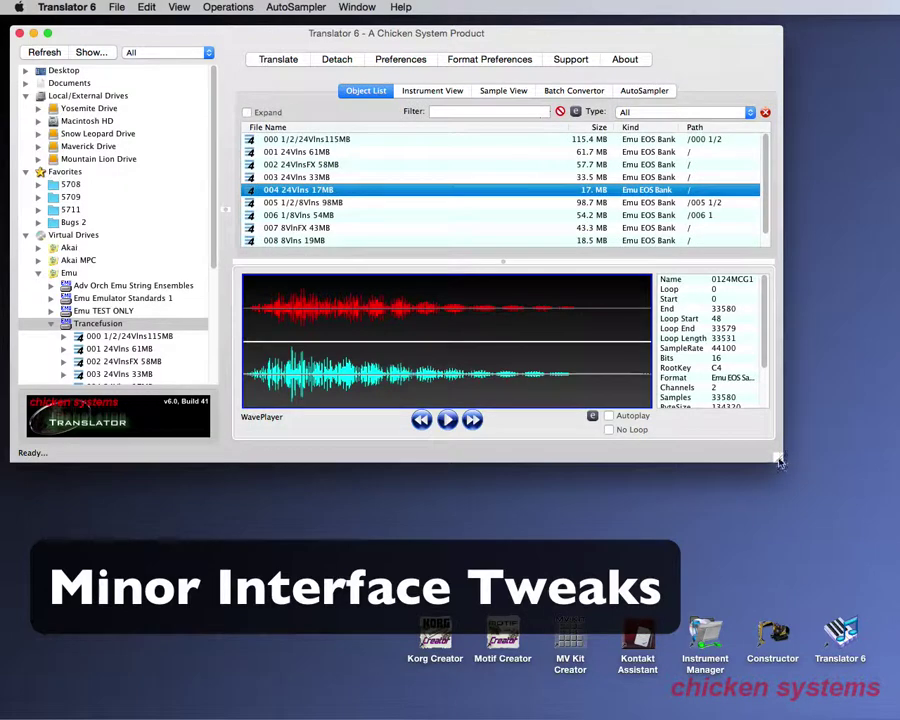
pyautogui.moveTo(780, 461); pyautogui.dragTo(821, 563)
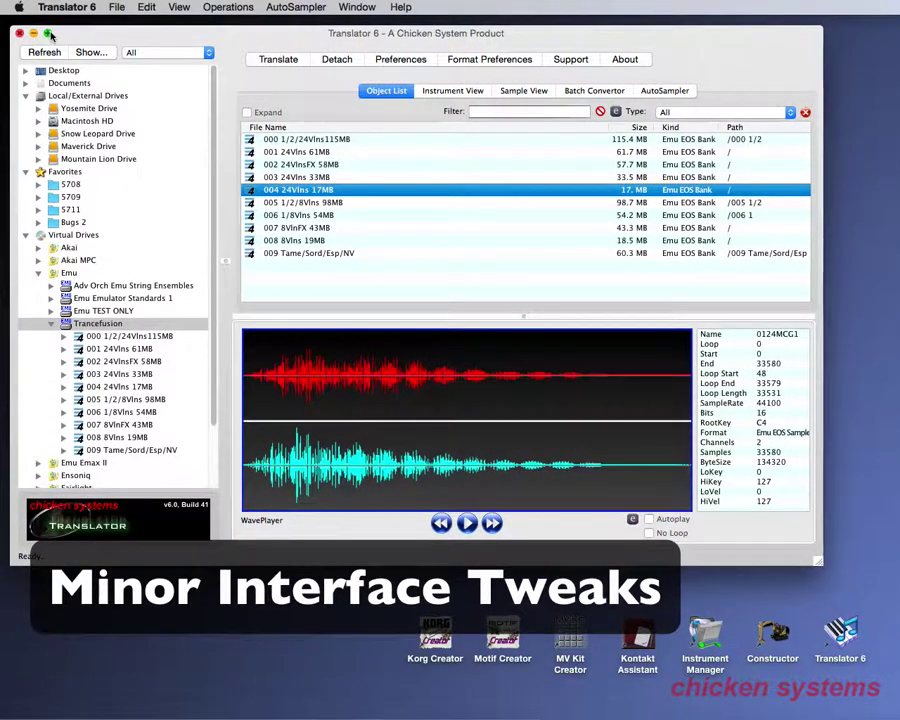
pyautogui.click(47, 34)
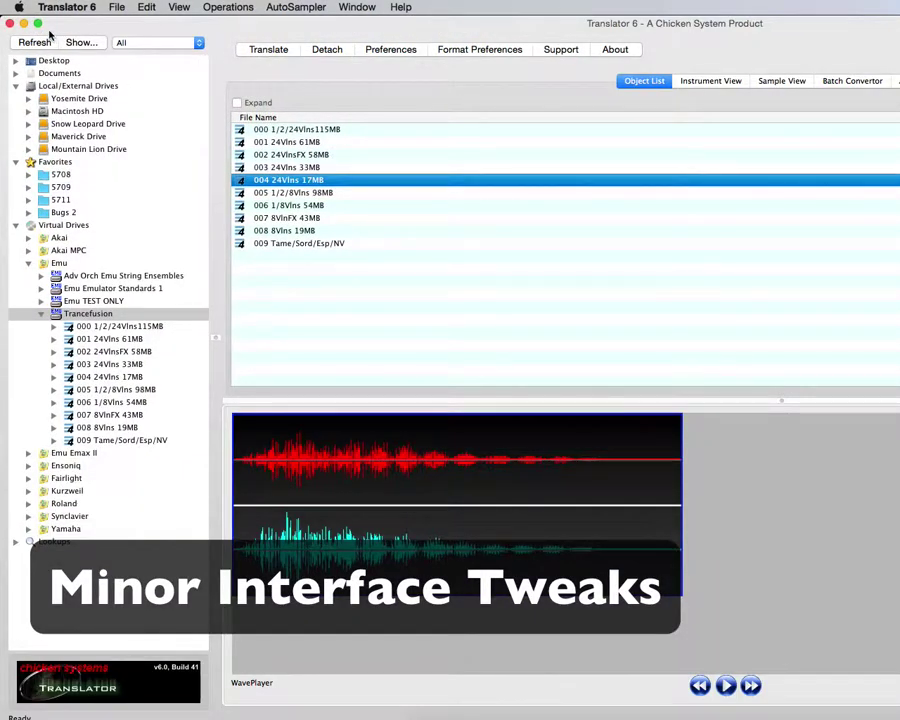
pyautogui.click(38, 24)
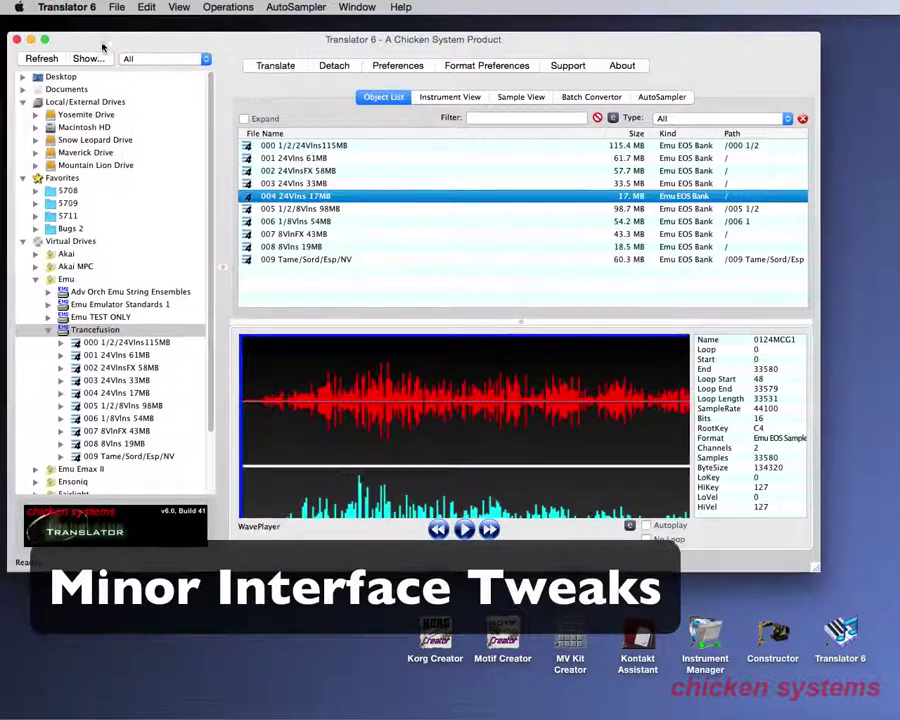
pyautogui.moveTo(102, 46); pyautogui.dragTo(127, 60)
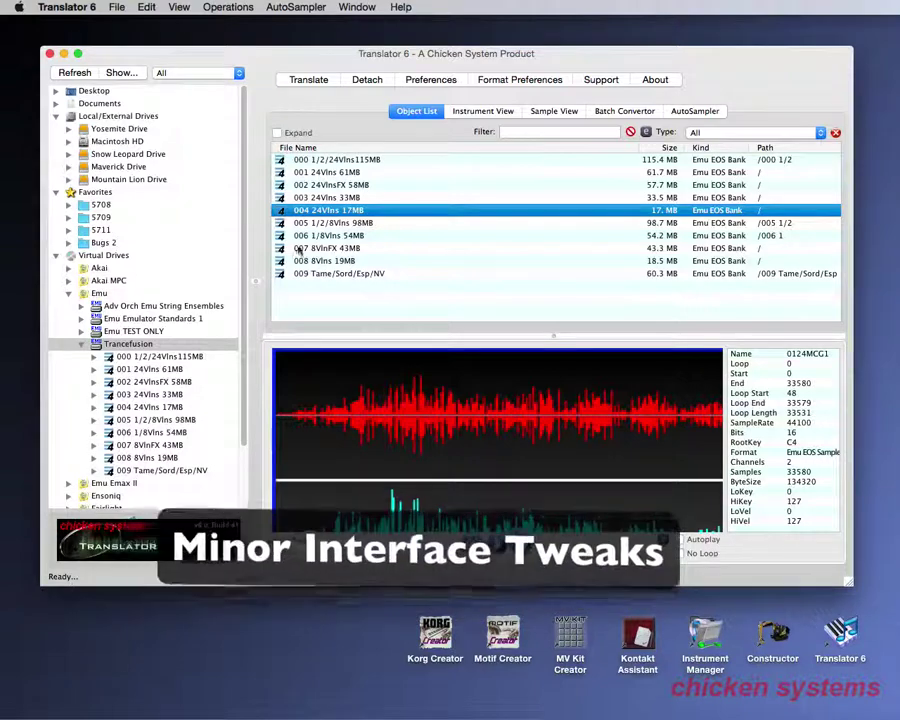
# Step: Preview sample 0224MCA1 from Bugs 2's 003 24Vlns 33MB, then select ACLABASS in favourite 5711
pyautogui.click(103, 244)
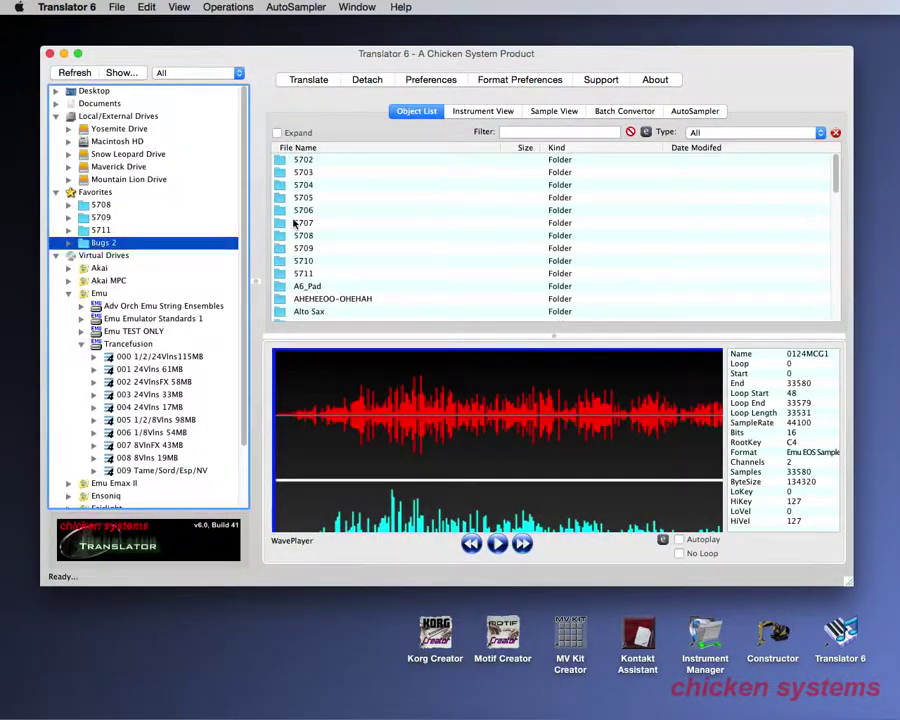
pyautogui.click(146, 396)
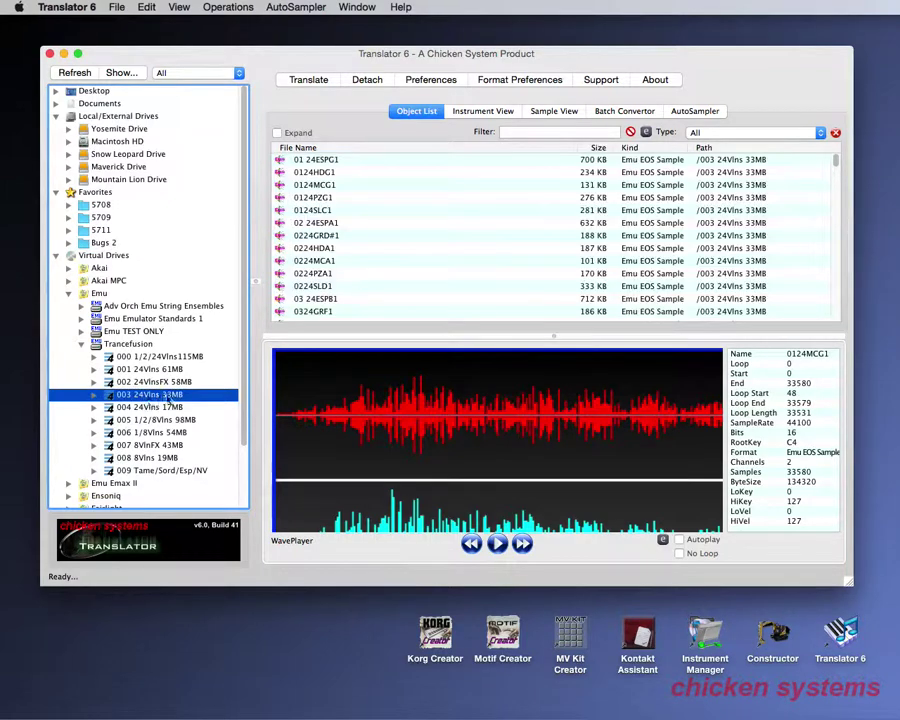
pyautogui.click(314, 260)
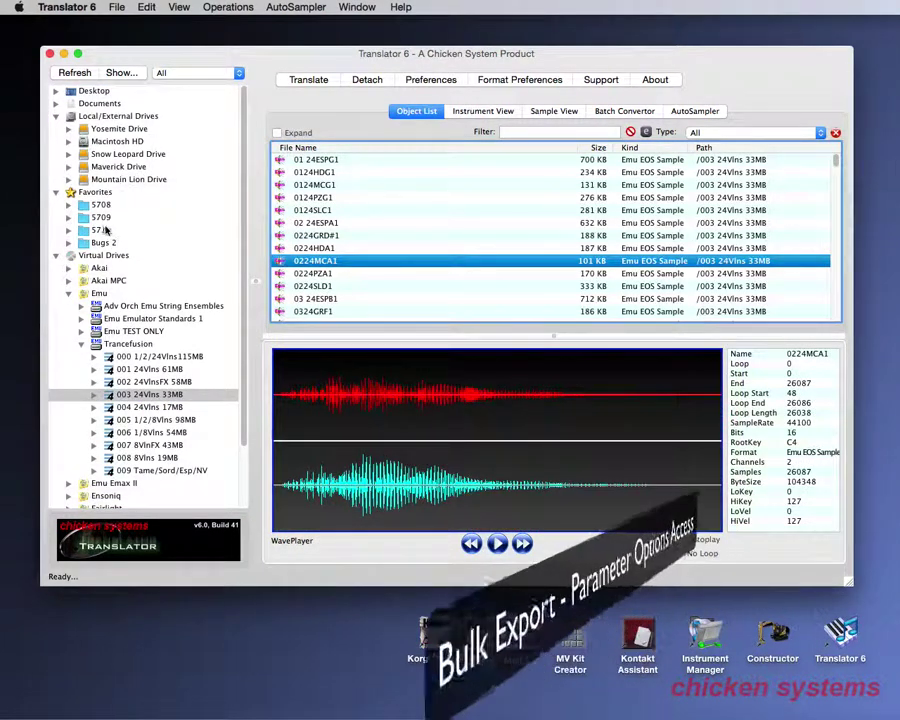
pyautogui.click(103, 230)
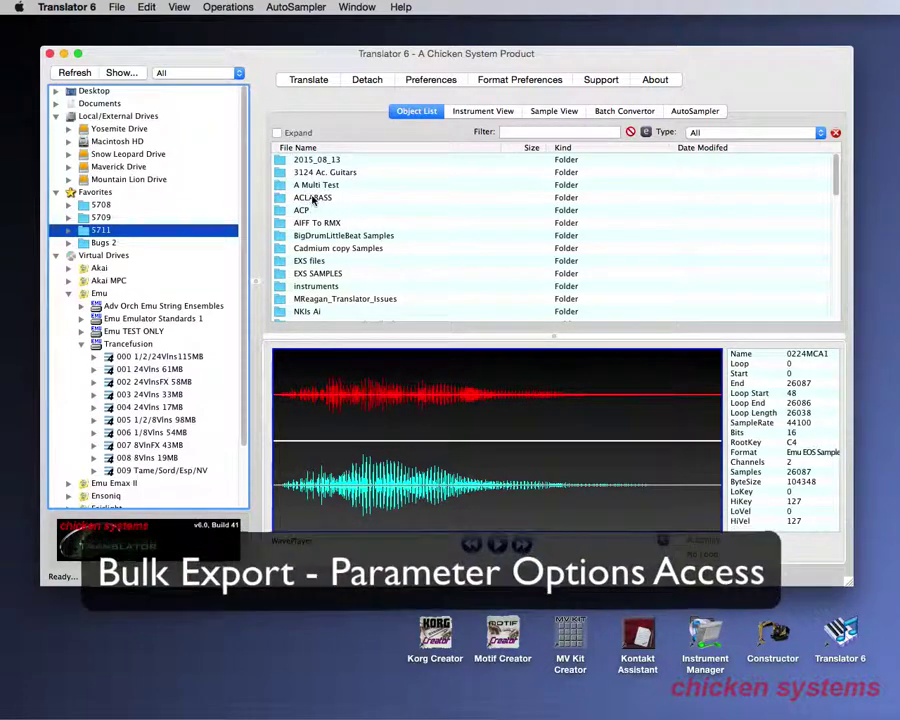
pyautogui.click(313, 198)
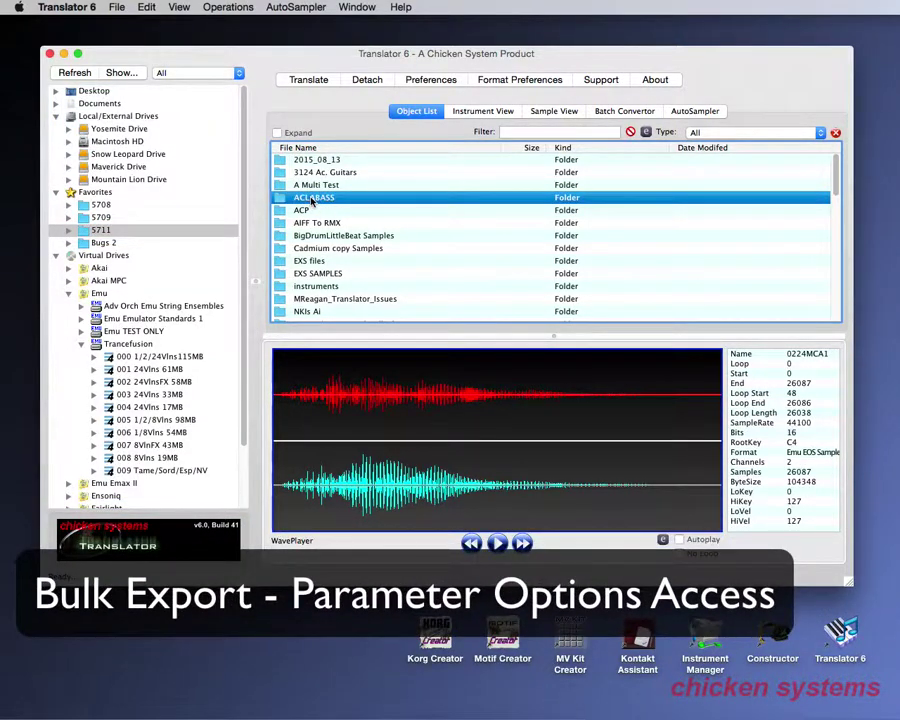
# Step: Open Bulk Export for ACLABASS, reposition it, and toggle the advanced parameter options off and on
pyautogui.click(308, 79)
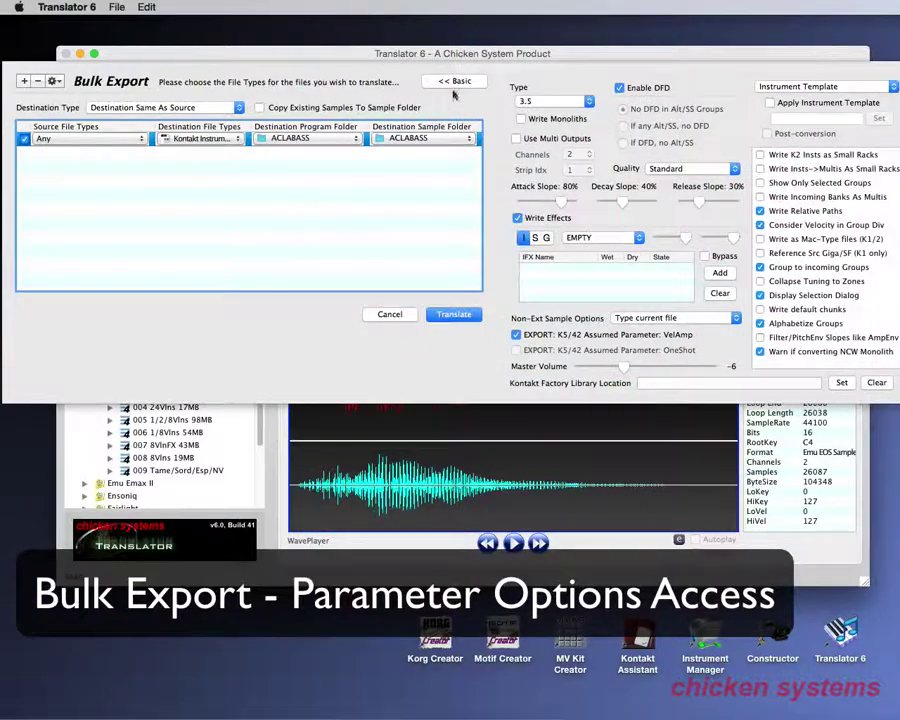
pyautogui.moveTo(548, 55); pyautogui.dragTo(538, 53)
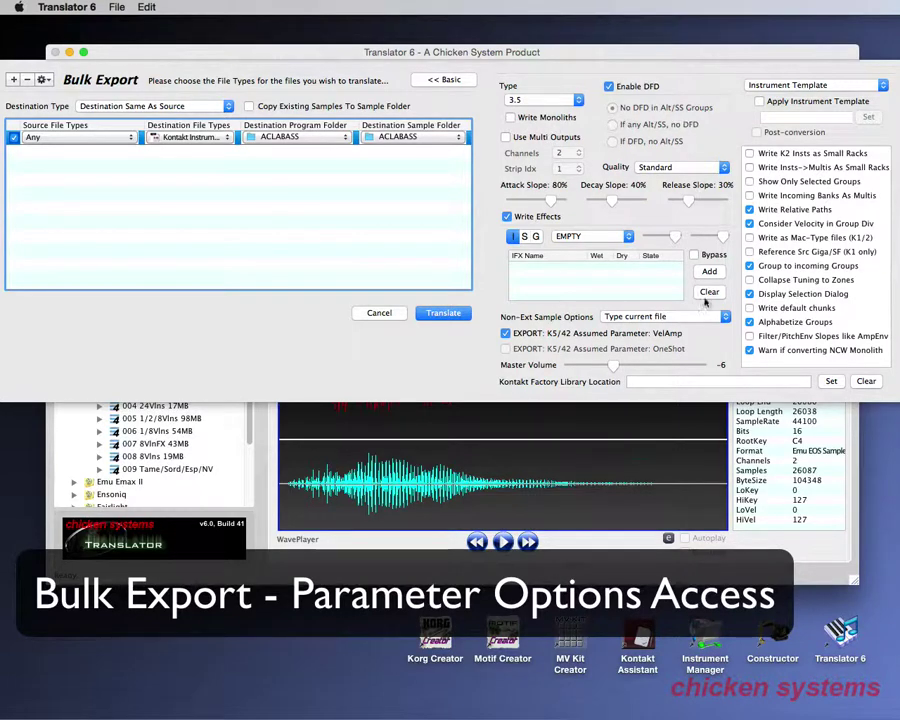
pyautogui.click(444, 80)
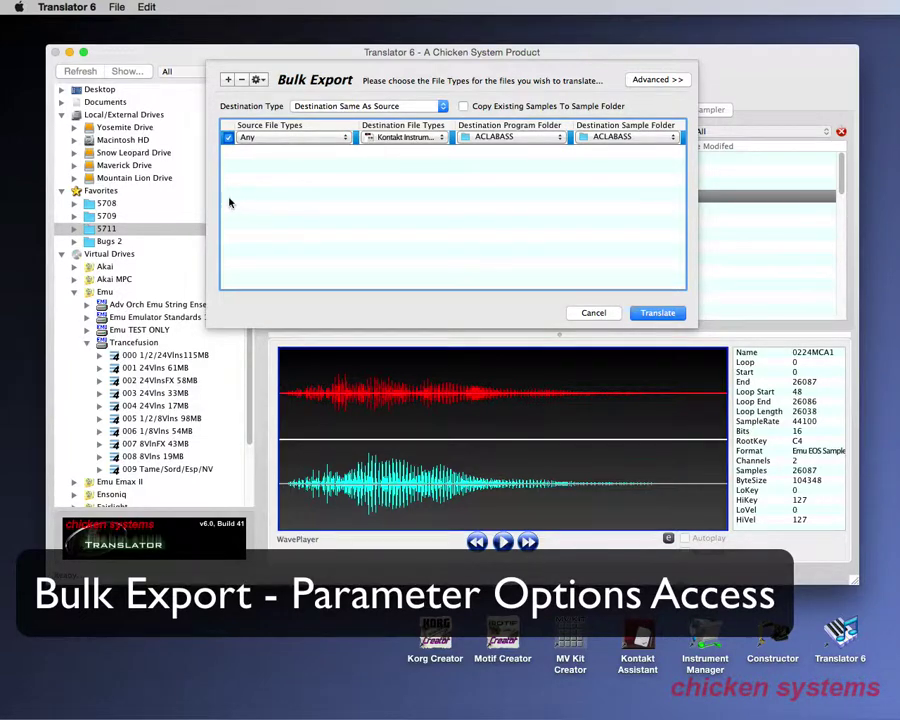
pyautogui.click(666, 80)
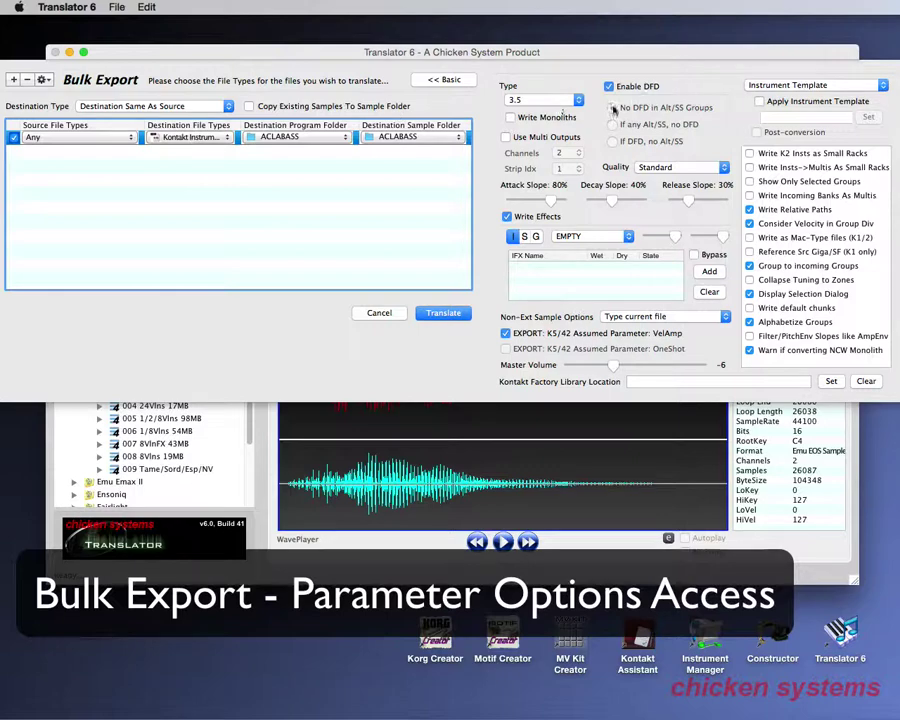
# Step: Set the destination file type to SampleTank Instrument and collapse back to Basic view
pyautogui.click(193, 139)
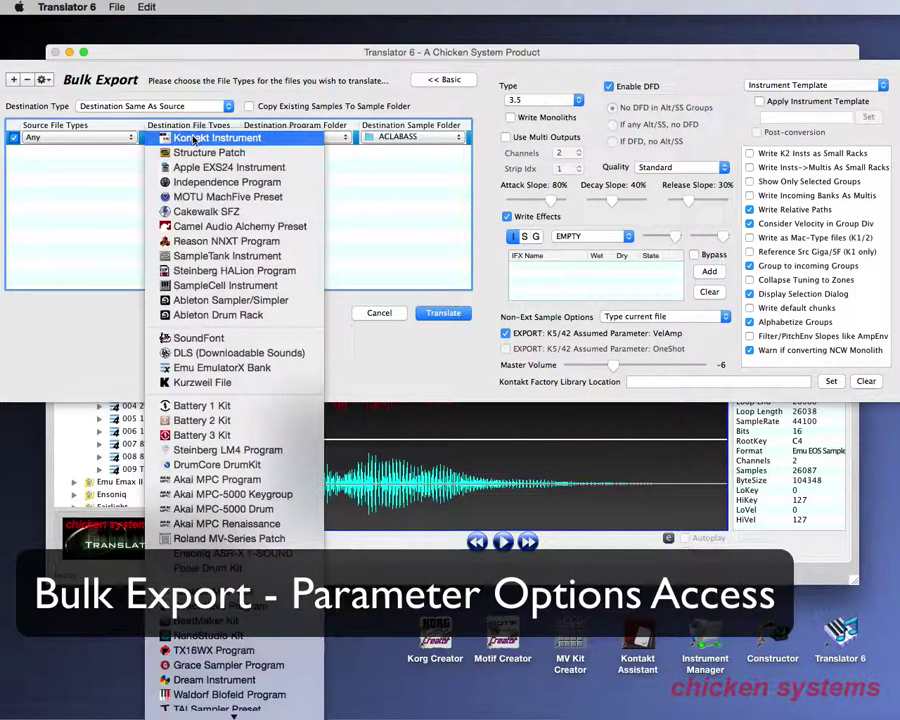
pyautogui.click(213, 257)
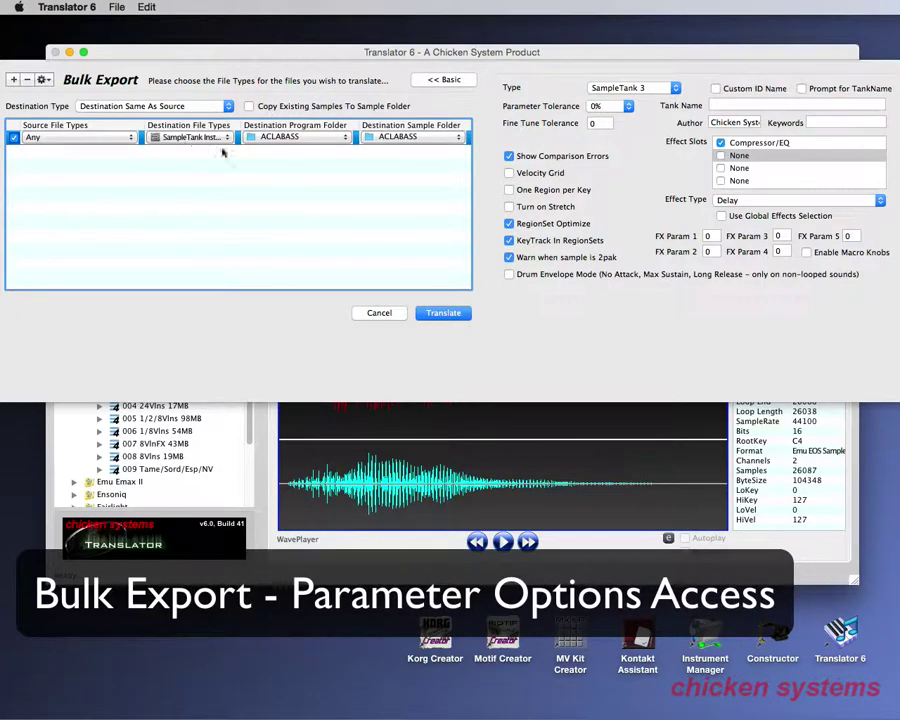
pyautogui.click(446, 80)
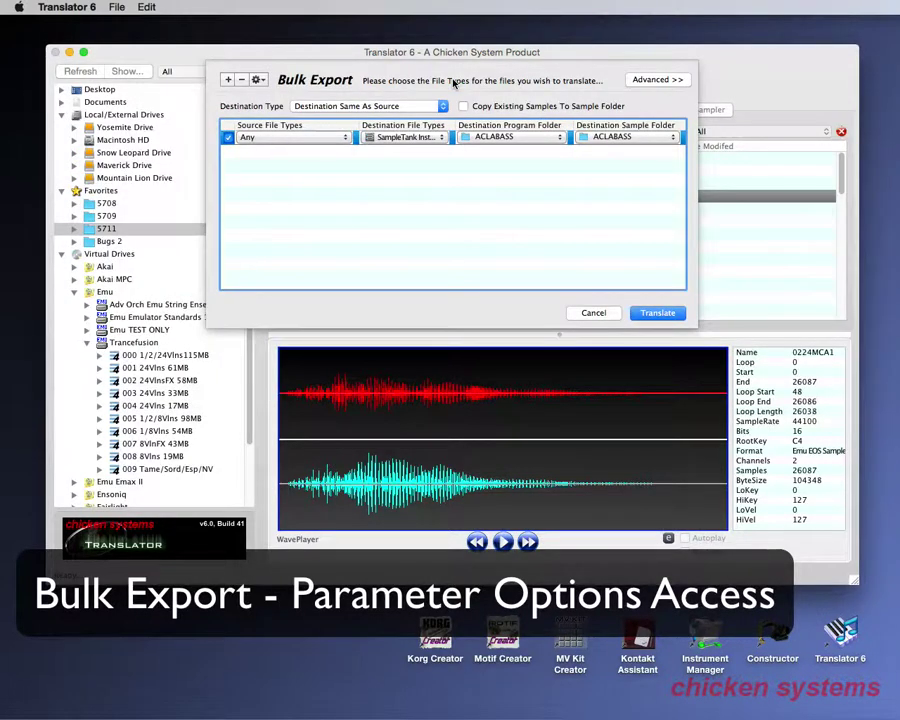